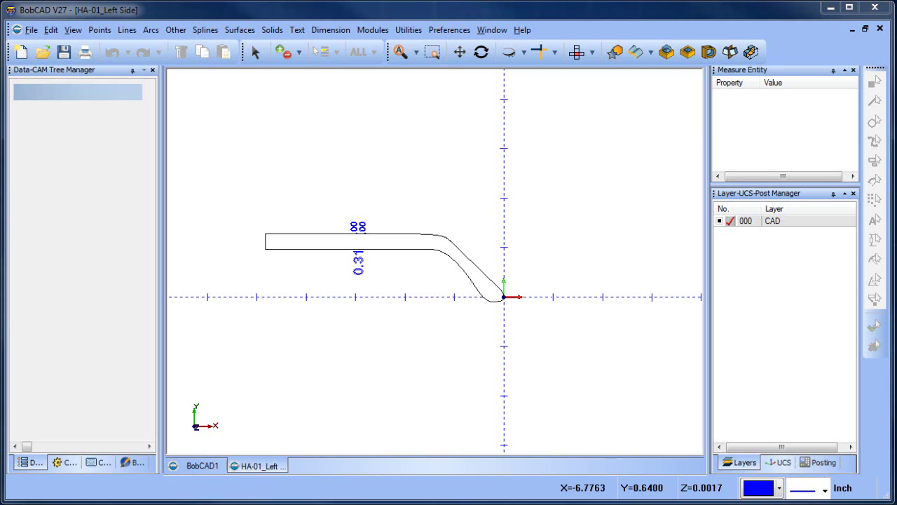
Examine the handle part's solid and wireframe geometry from several angles, including the pocket at its straight end.
left_click(481, 54)
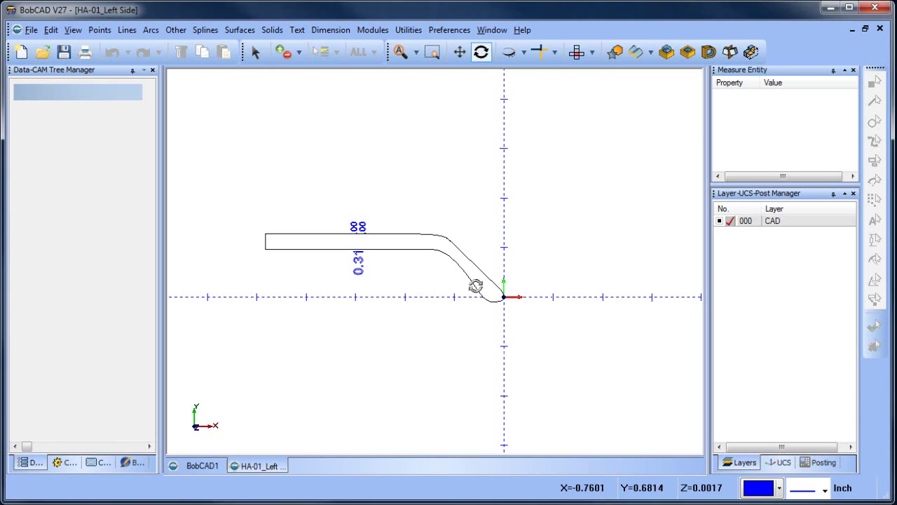
left_click_drag(483, 316, 506, 274)
scroll(449, 288, "up", 2)
left_click_drag(449, 287, 488, 292)
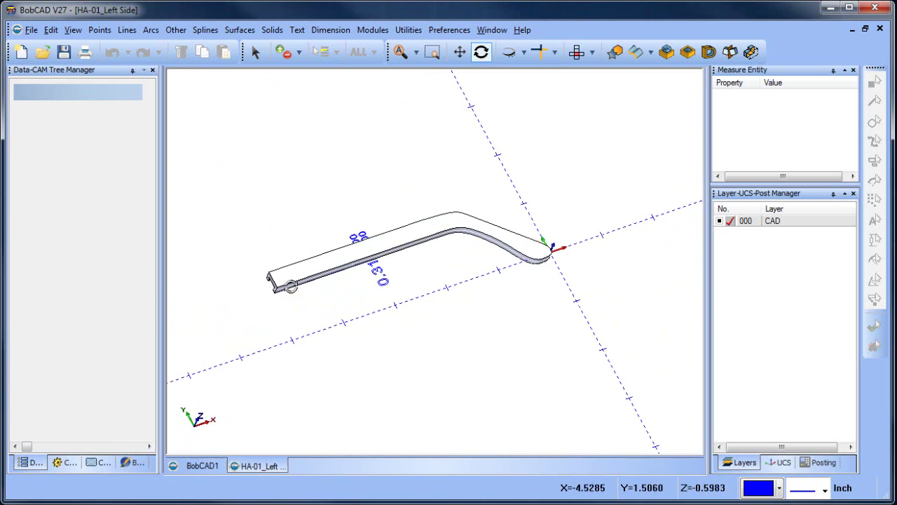
mouse_move(434, 331)
left_mouse_down()
mouse_move(521, 307)
mouse_move(507, 223)
mouse_move(465, 204)
mouse_move(445, 334)
left_mouse_up()
scroll(328, 326, "up", 5)
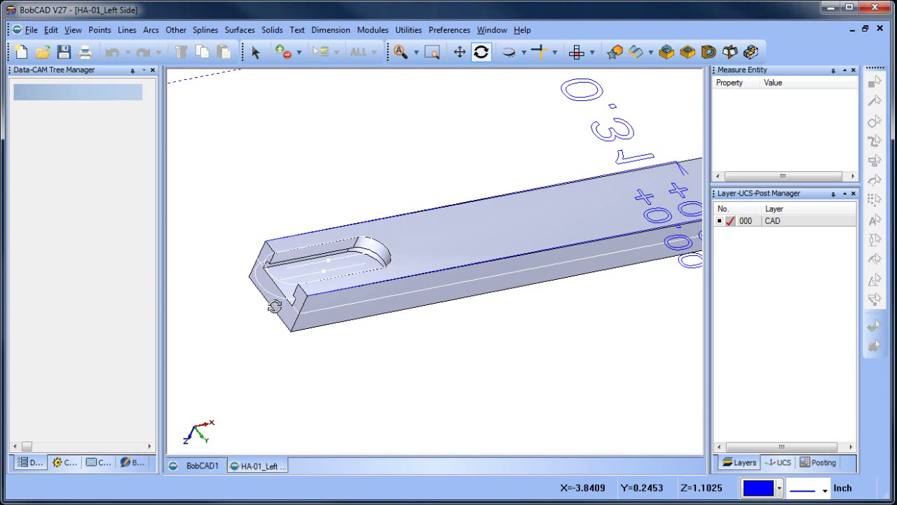
scroll(331, 317, "down", 6)
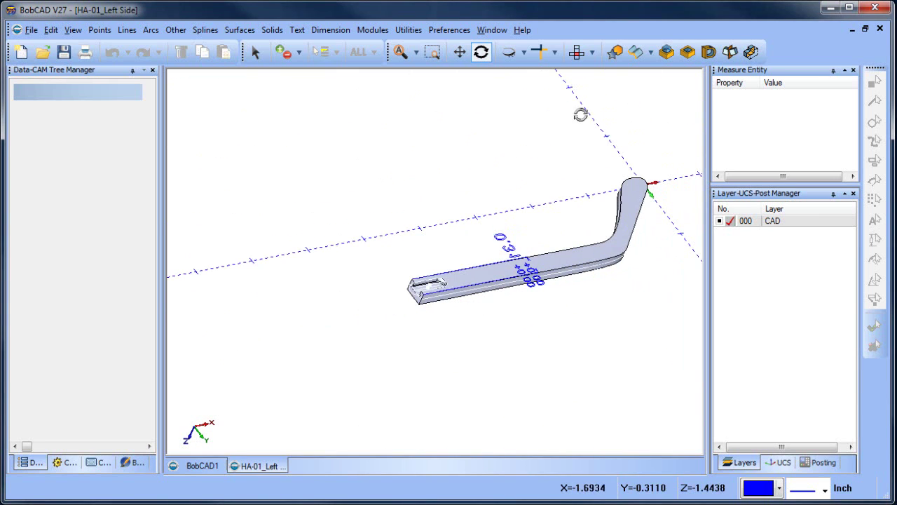
left_click(573, 53)
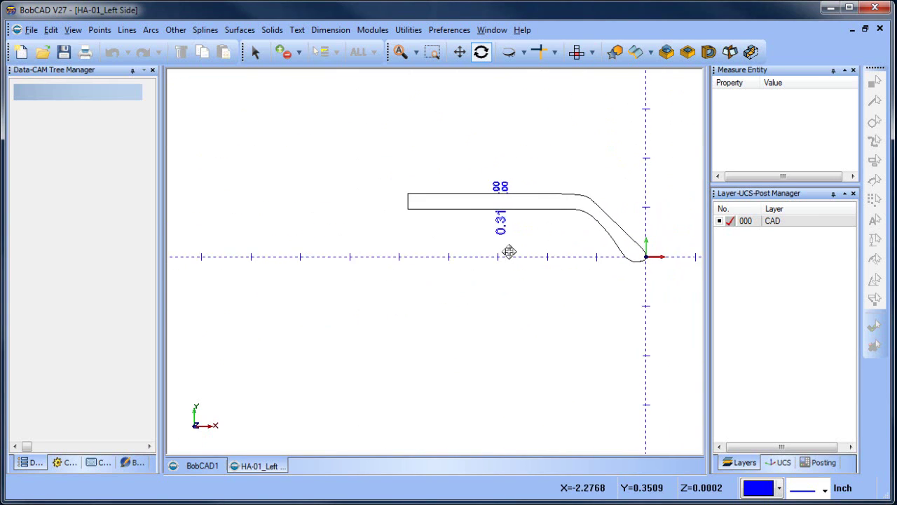
left_click_drag(536, 293, 556, 243)
Add a new layer named Solid.
right_click(766, 221)
left_click(800, 226)
type("Solid")
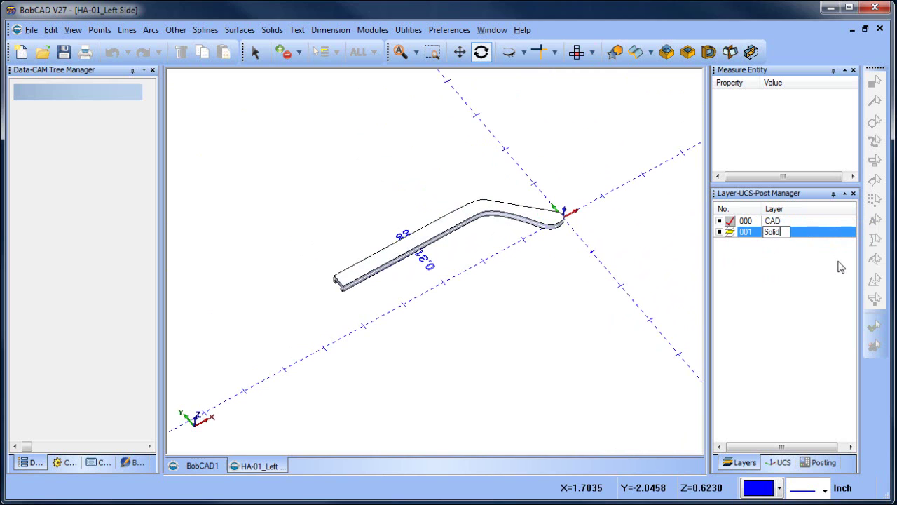
Assign the handle's solid body to the Solid layer.
left_click(255, 52)
left_click(463, 216)
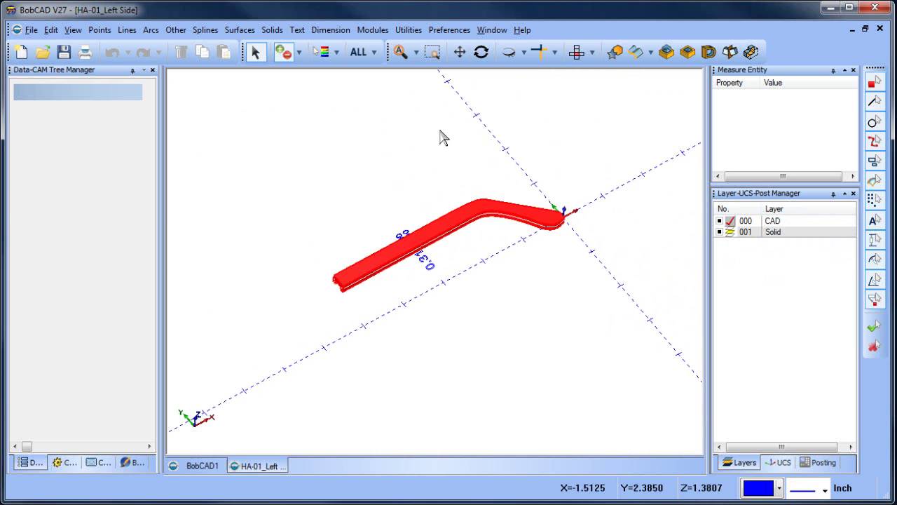
right_click(440, 127)
mouse_move(502, 242)
left_click(621, 273)
left_click(441, 206)
left_click(425, 332)
Add another layer named Wire Frame.
right_click(784, 234)
left_click(813, 245)
type("Wire Frame")
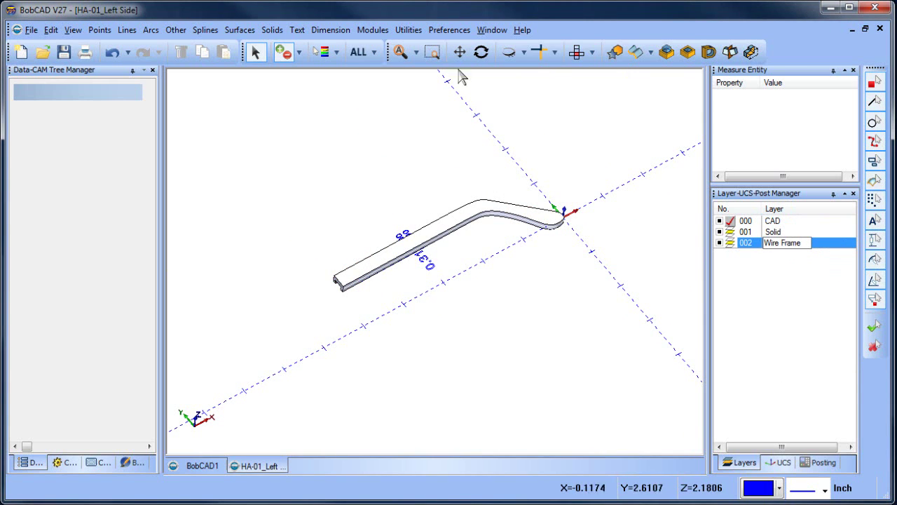
key("Return")
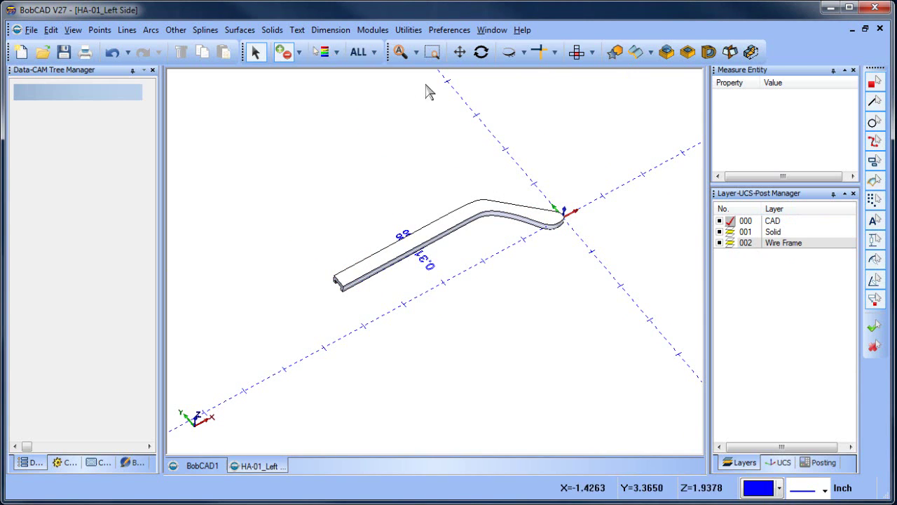
Hide the Solid layer and recolor all the remaining wireframe entities light purple.
left_click(720, 231)
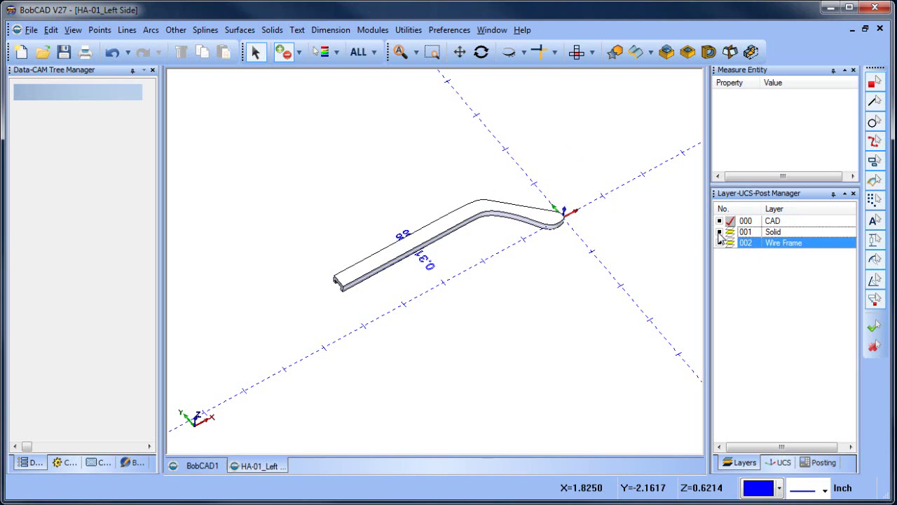
left_click(363, 52)
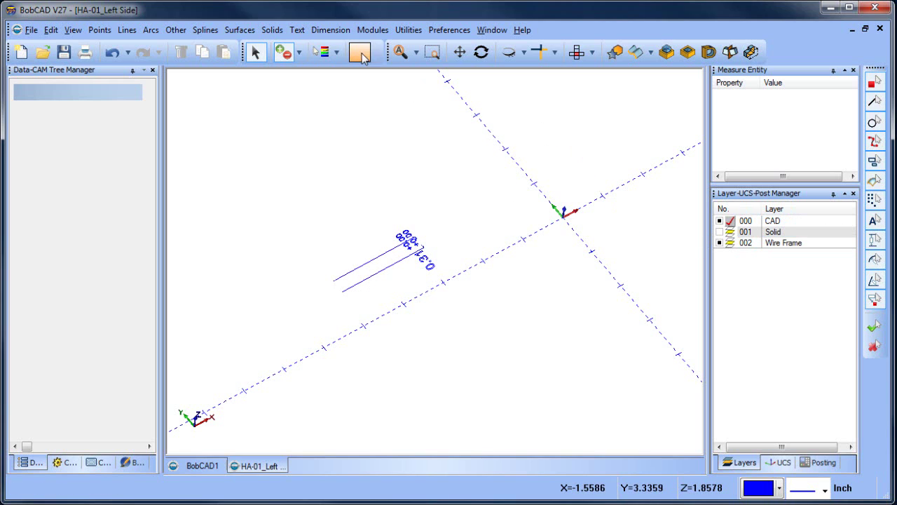
right_click(293, 104)
mouse_move(392, 222)
left_click(468, 221)
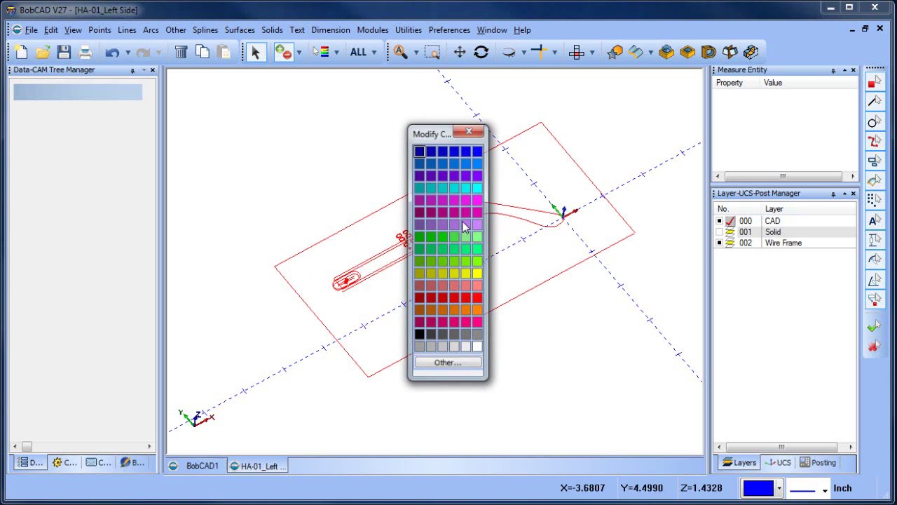
left_click(471, 233)
right_click(305, 110)
left_click(337, 129)
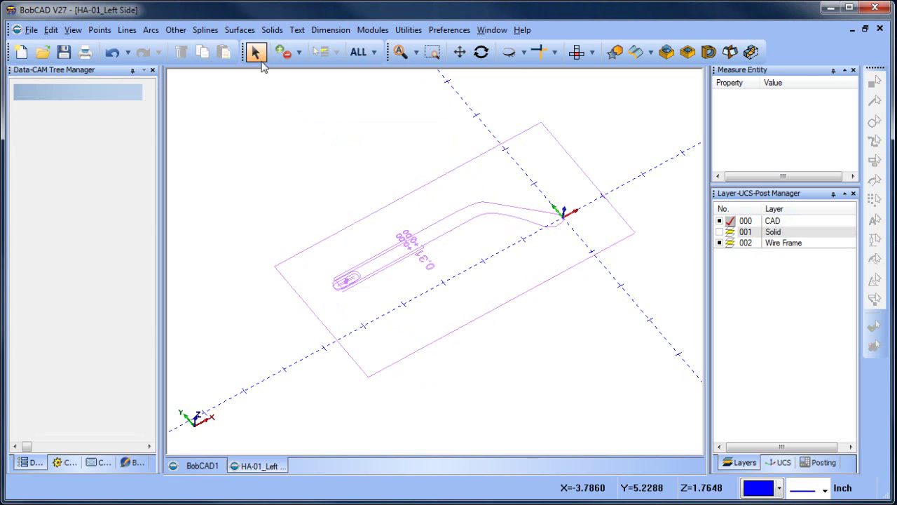
Assign all the wireframe entities to the Wire Frame layer and show the Solid layer again.
left_click(360, 54)
right_click(326, 117)
mouse_move(435, 233)
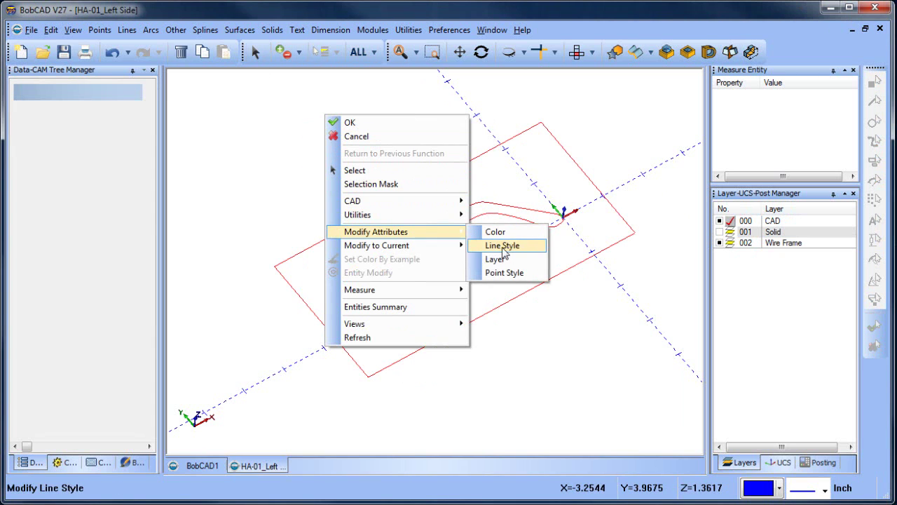
left_click(505, 259)
left_click(452, 214)
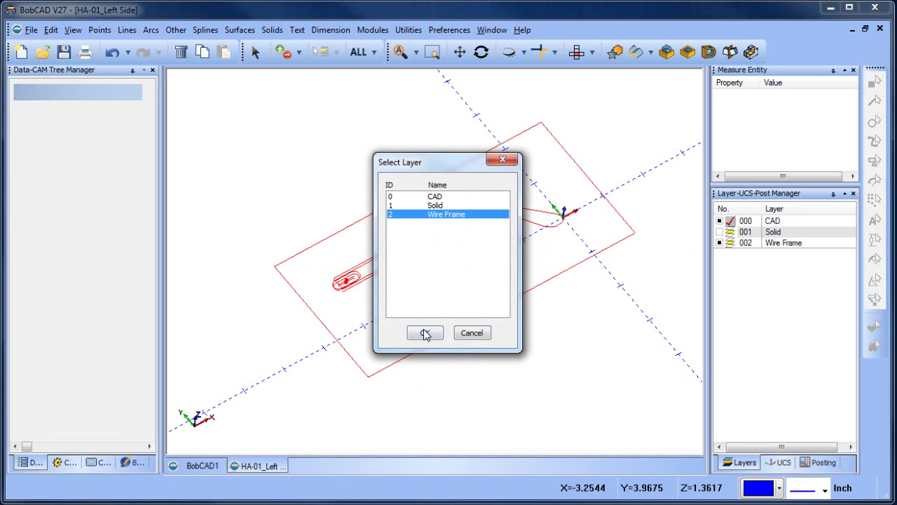
left_click(425, 334)
right_click(616, 149)
left_click(641, 163)
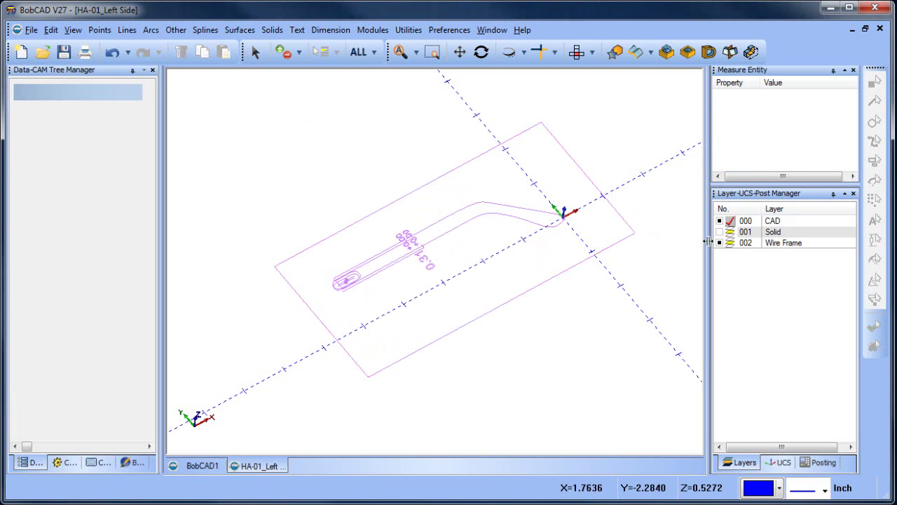
left_click(719, 231)
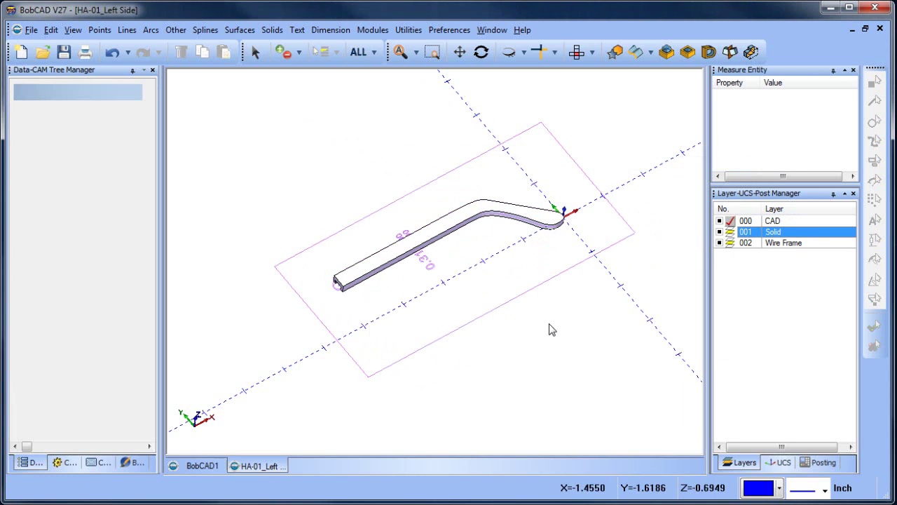
middle_click_drag(551, 327, 529, 304)
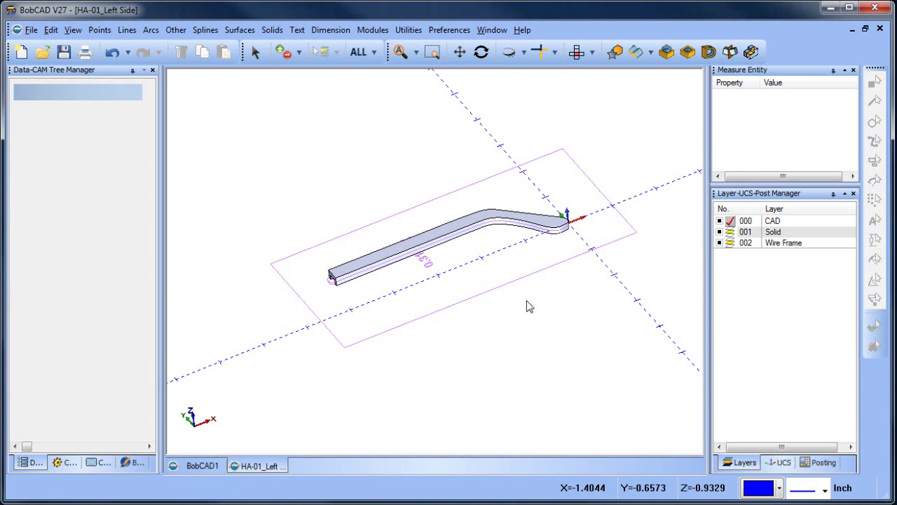
Start a new CAM job from the CAM Defaults with rectangular stock.
left_click(98, 462)
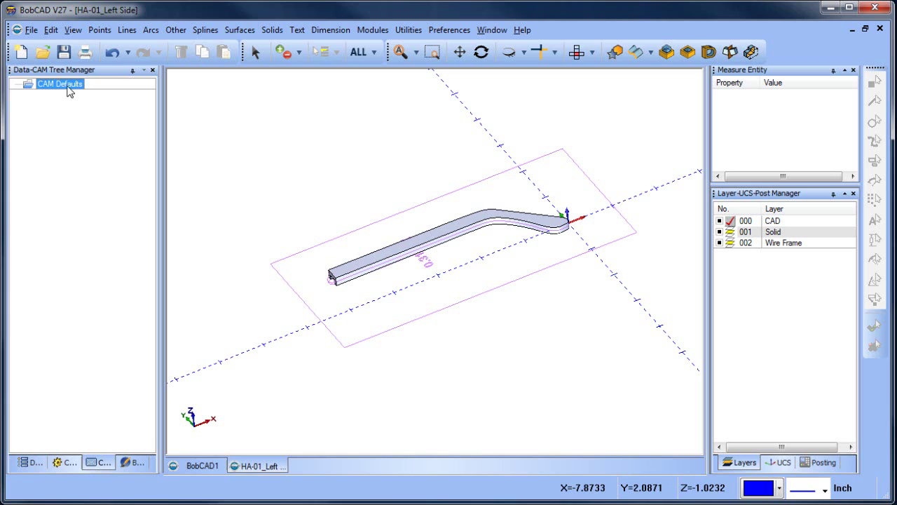
right_click(69, 88)
left_click(107, 93)
left_click(73, 289)
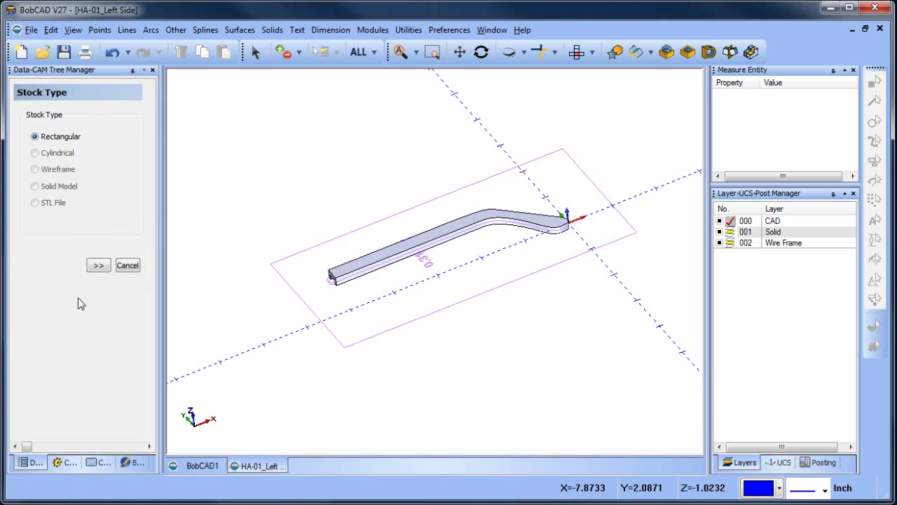
left_click(96, 266)
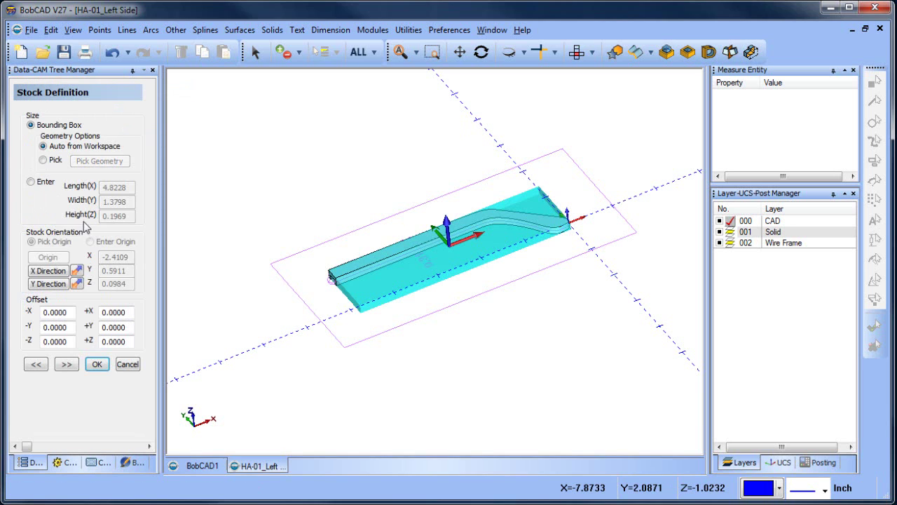
mouse_move(461, 260)
middle_mouse_down()
mouse_move(517, 306)
mouse_move(312, 242)
middle_mouse_up()
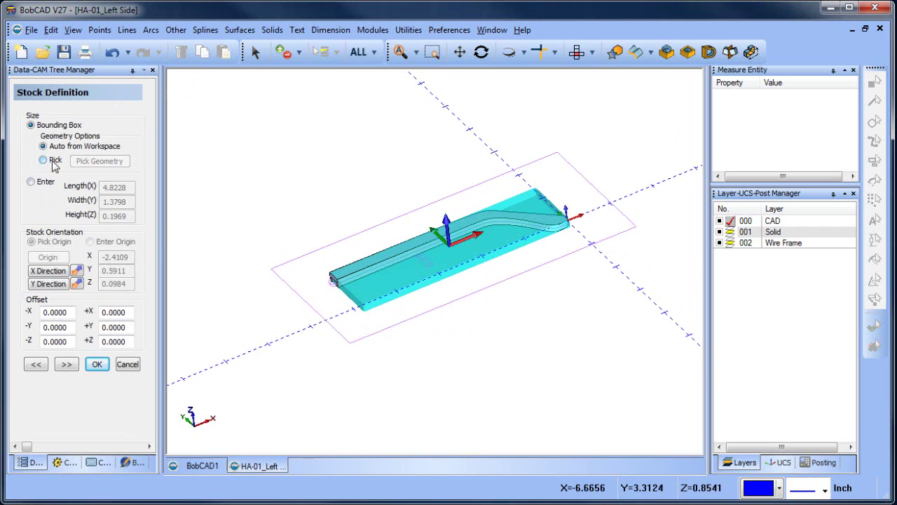
Base the stock's bounding box on the large wireframe rectangle around the part.
left_click(99, 160)
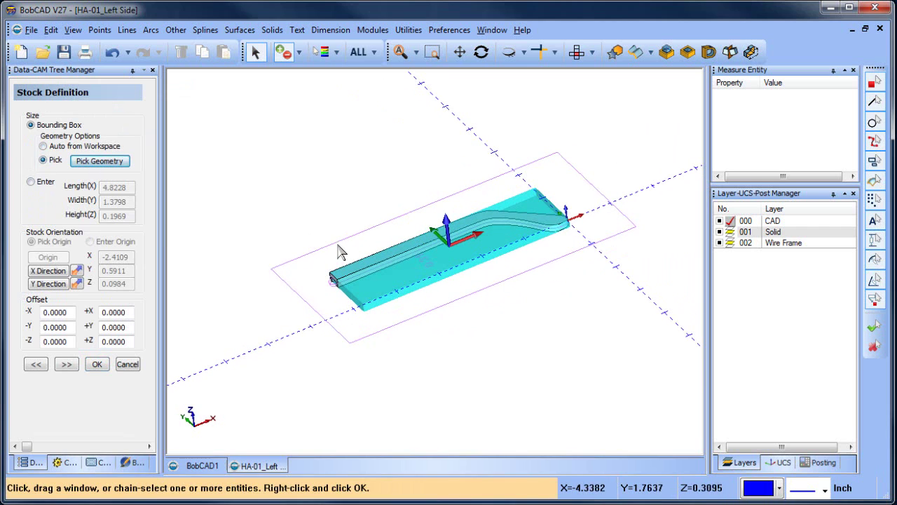
left_click(338, 243)
right_click(343, 216)
left_click(364, 220)
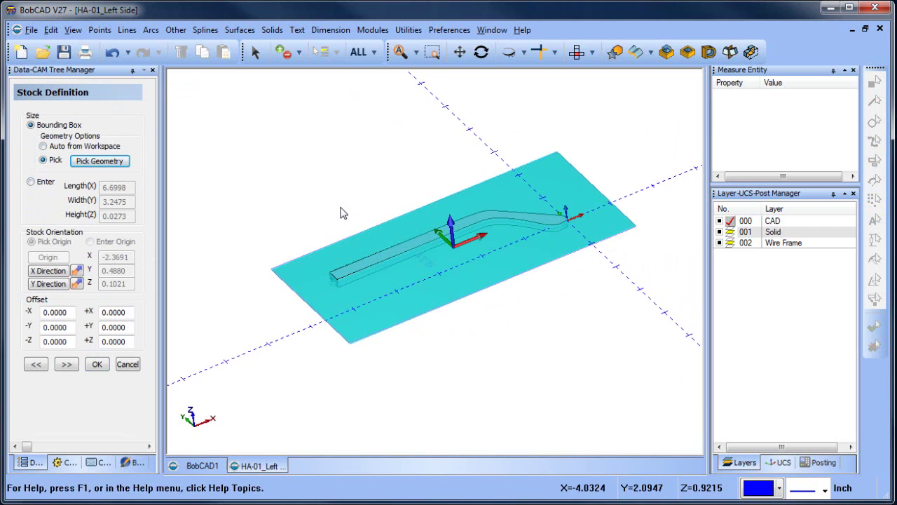
middle_click_drag(364, 220, 505, 303)
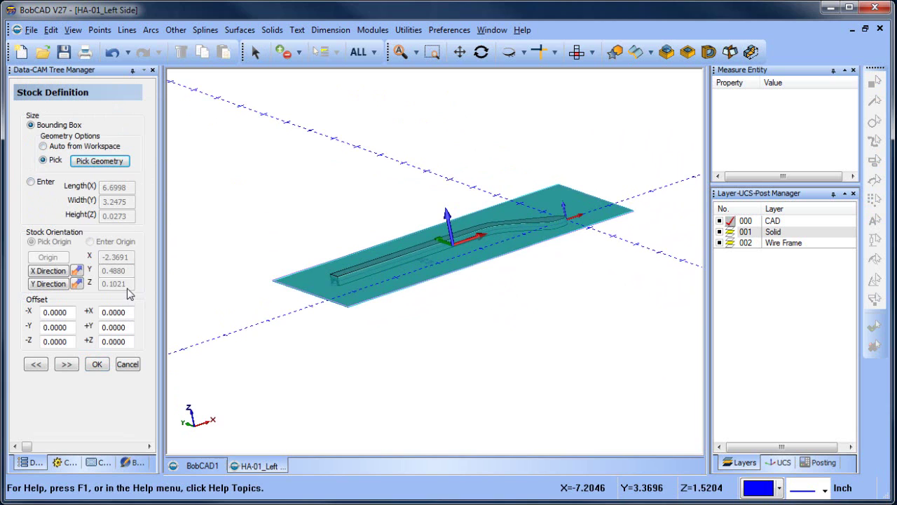
middle_click_drag(505, 308, 420, 285)
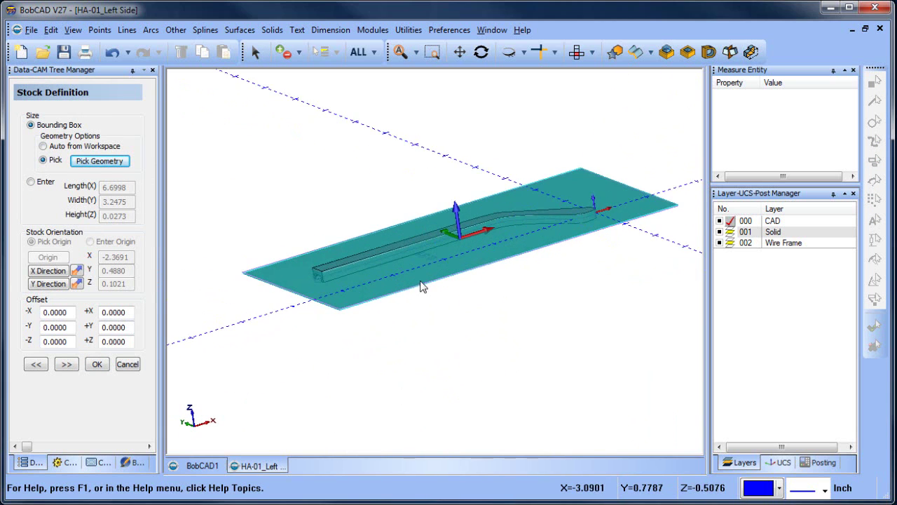
Switch the stock size to entered dimensions and set its height to 0.25 inch.
left_click(30, 182)
left_click_drag(129, 216, 89, 218)
type(".25")
left_click(130, 204)
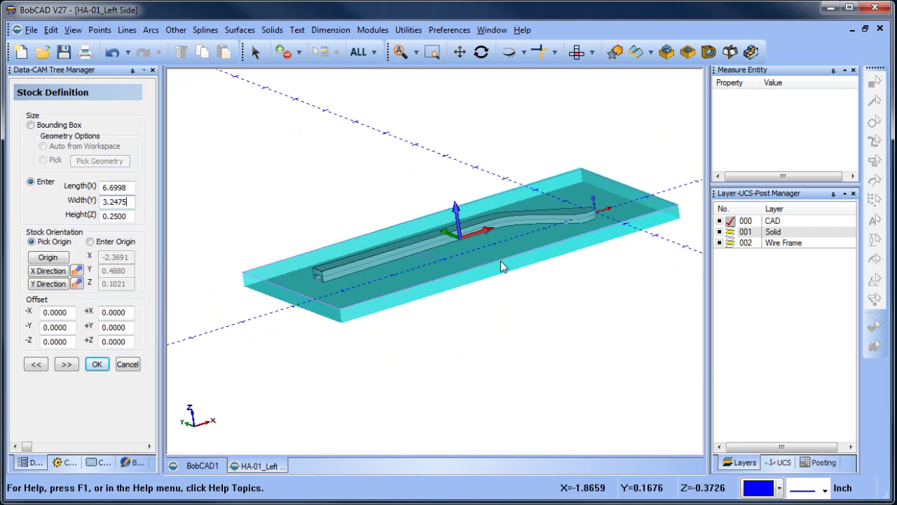
middle_click_drag(508, 267, 538, 279)
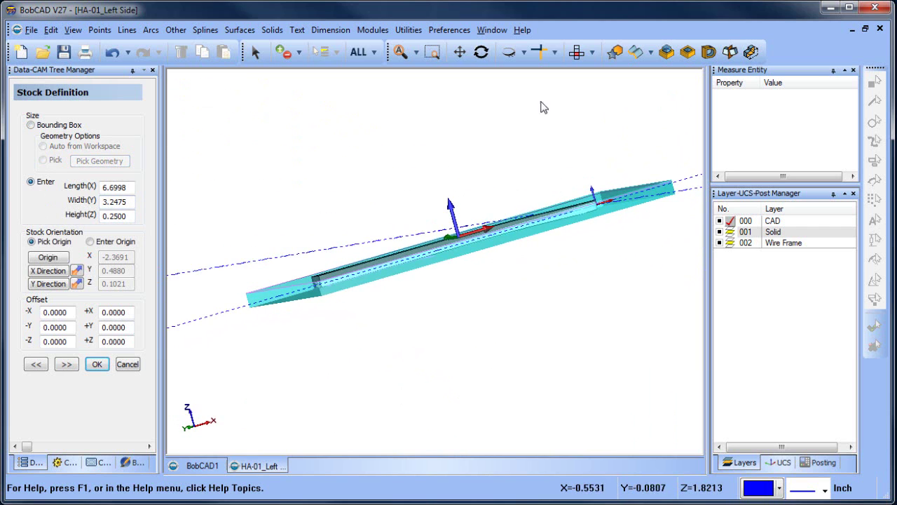
Compare the stock with the part in the Front view and set the entered stock origin's Z to 0.125.
left_click(589, 59)
left_click(596, 85)
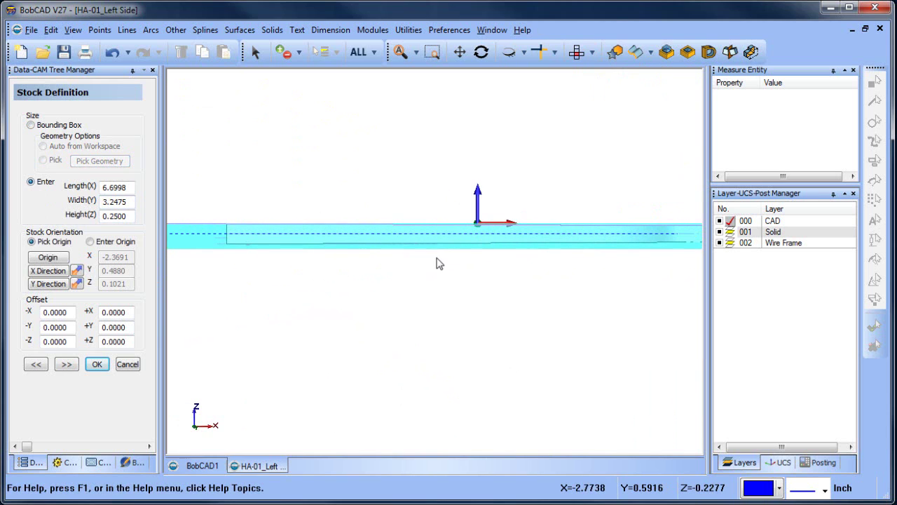
scroll(479, 301, "up", 3)
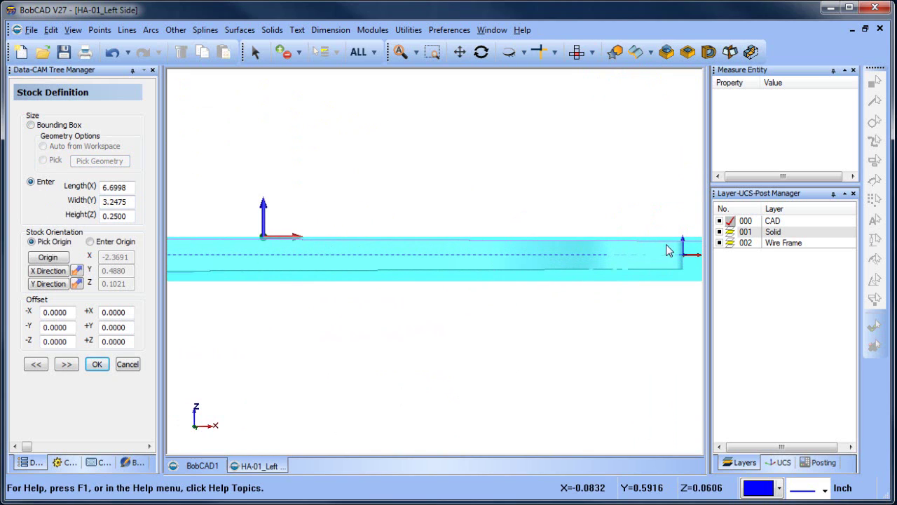
scroll(484, 286, "down", 3)
middle_click_drag(485, 287, 501, 327)
left_click(594, 52)
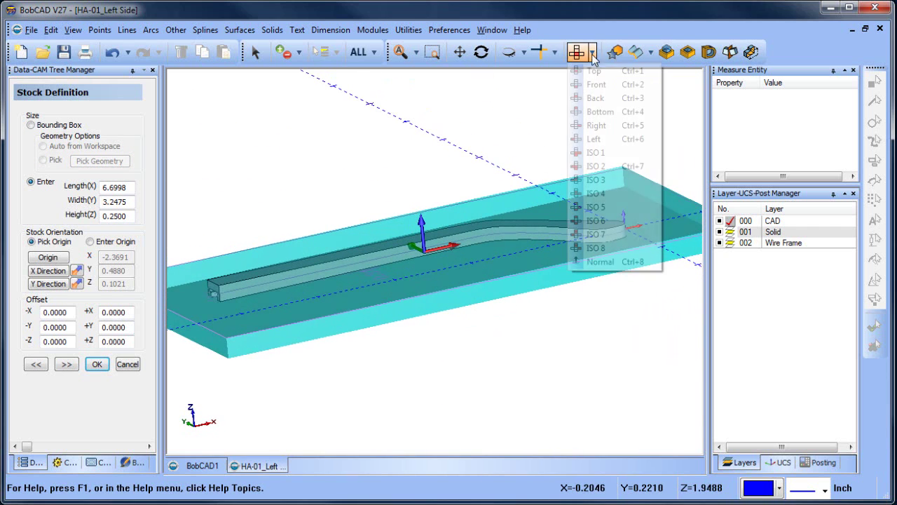
left_click(590, 82)
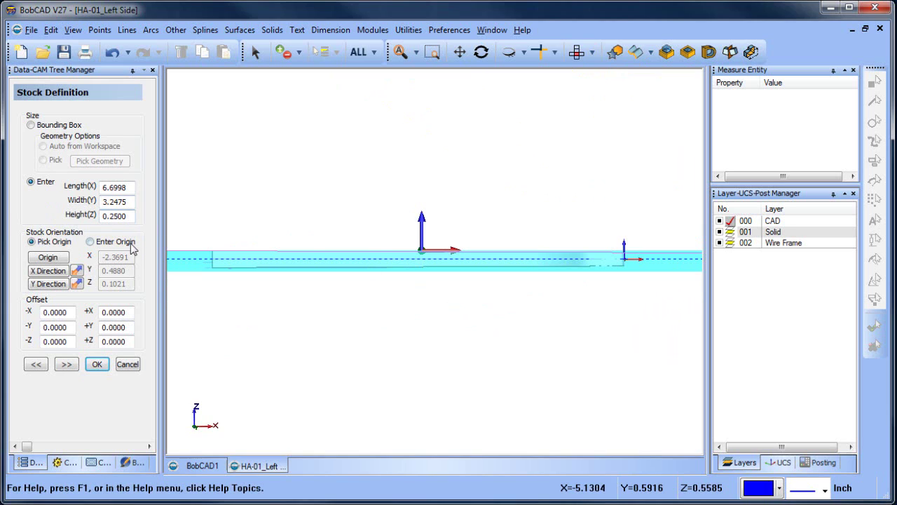
left_click(89, 242)
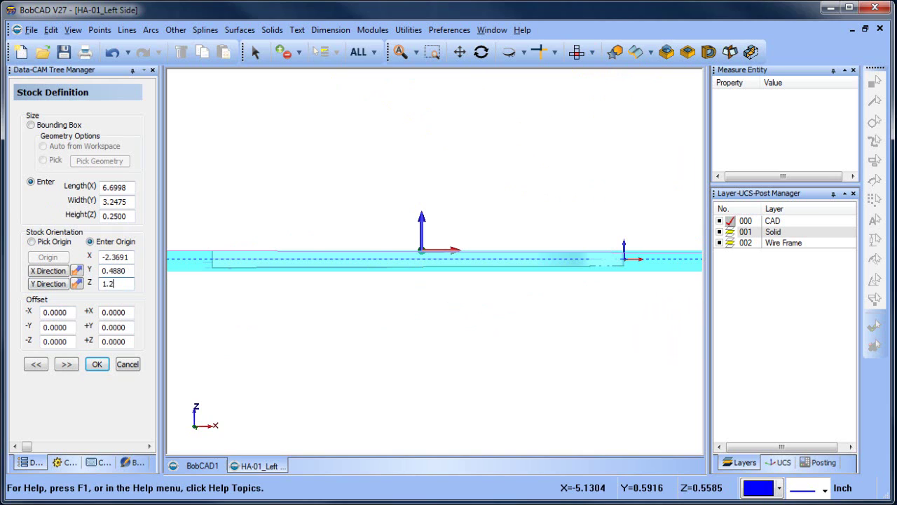
left_click(127, 272)
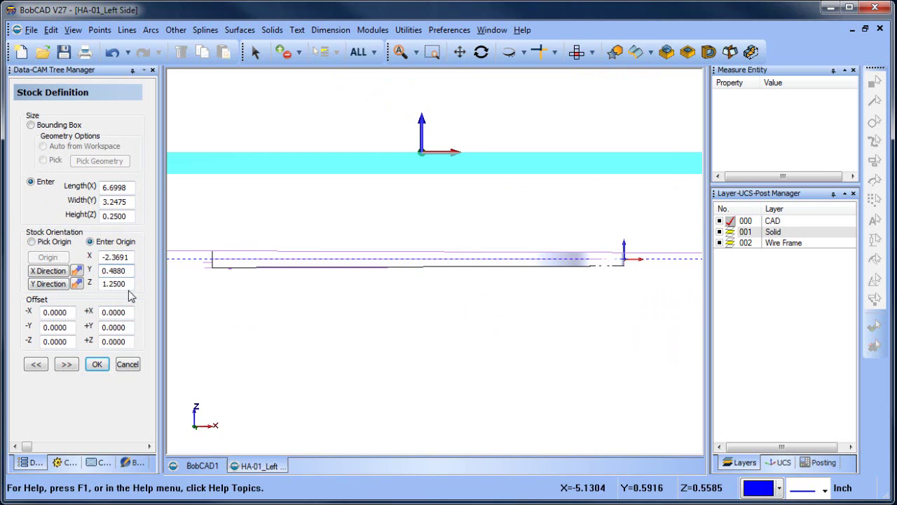
key("Tab")
key("Return")
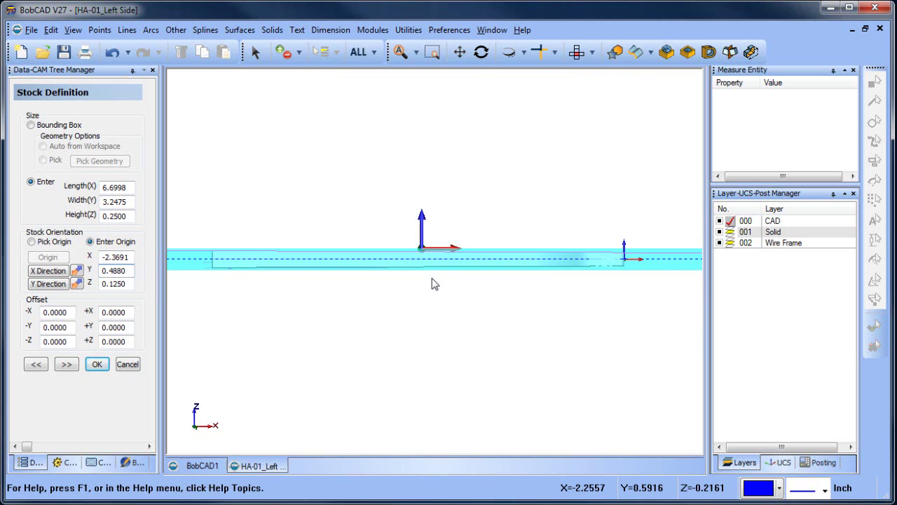
Accept the stock definition and place the Machine Setup - 1 origin on the stock's lower front corner.
left_click(66, 364)
middle_click_drag(469, 324, 470, 346)
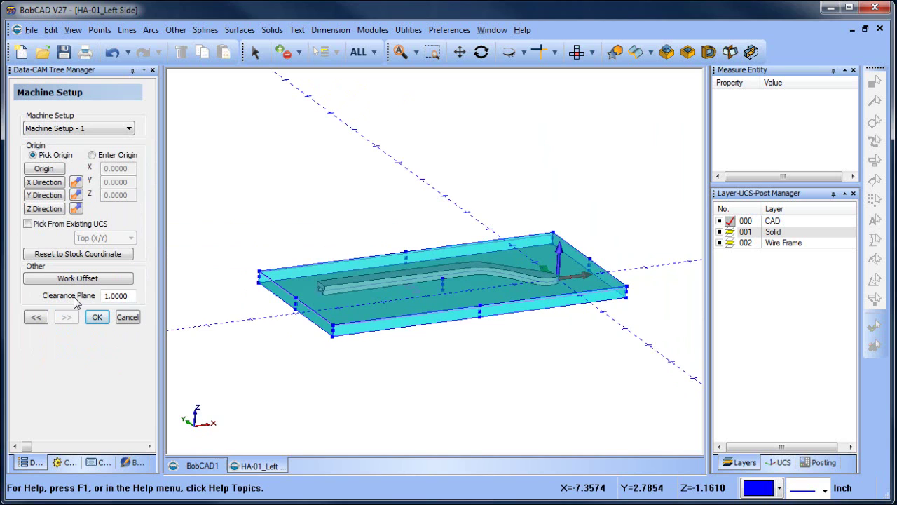
left_click(43, 169)
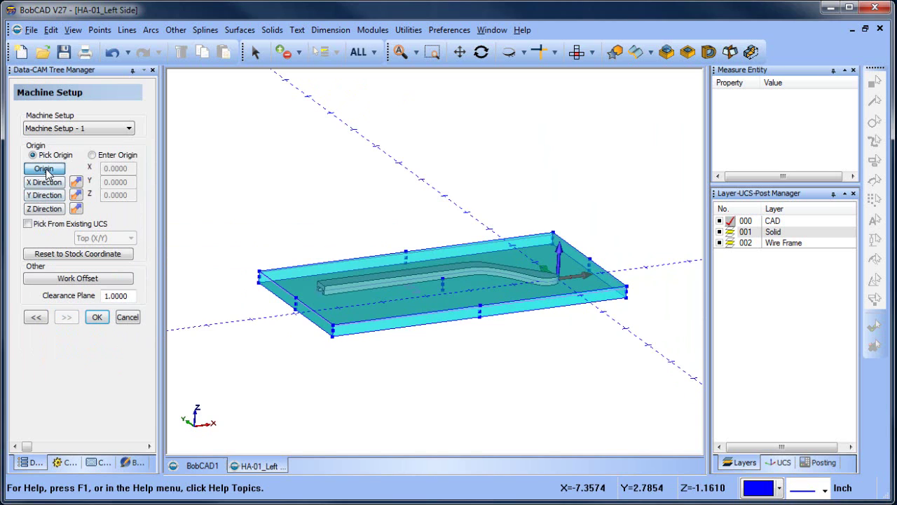
left_click(333, 338)
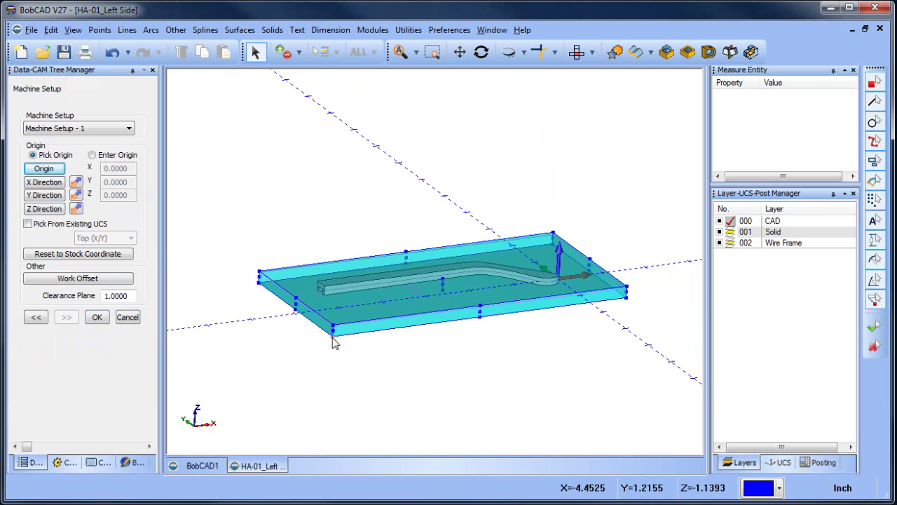
left_click(96, 317)
mouse_move(462, 268)
middle_mouse_down()
mouse_move(491, 314)
mouse_move(470, 283)
middle_mouse_up()
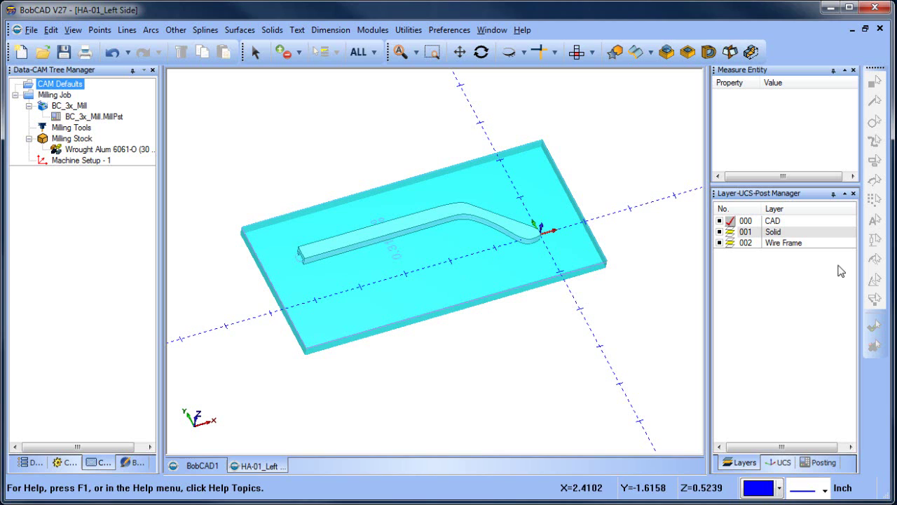
Raise the milling stock's transparency so the part can be seen through it.
left_click(83, 138)
right_click(84, 139)
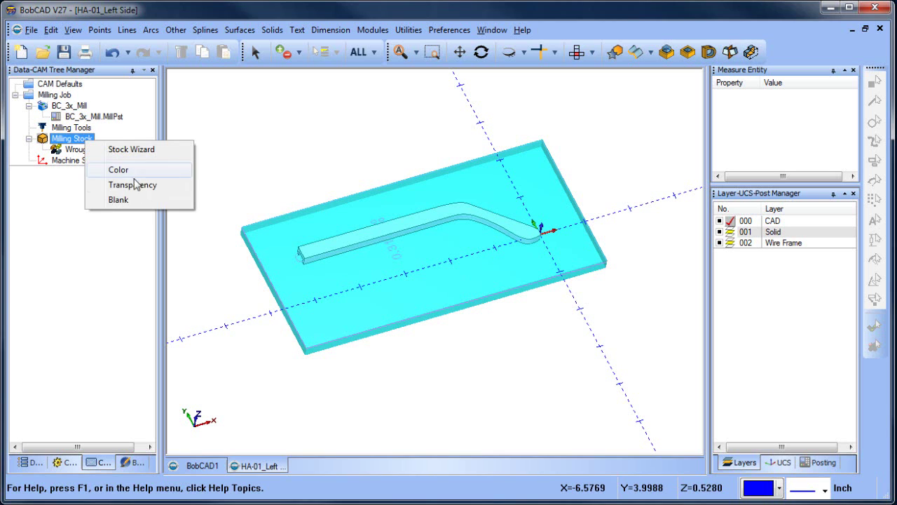
left_click(140, 185)
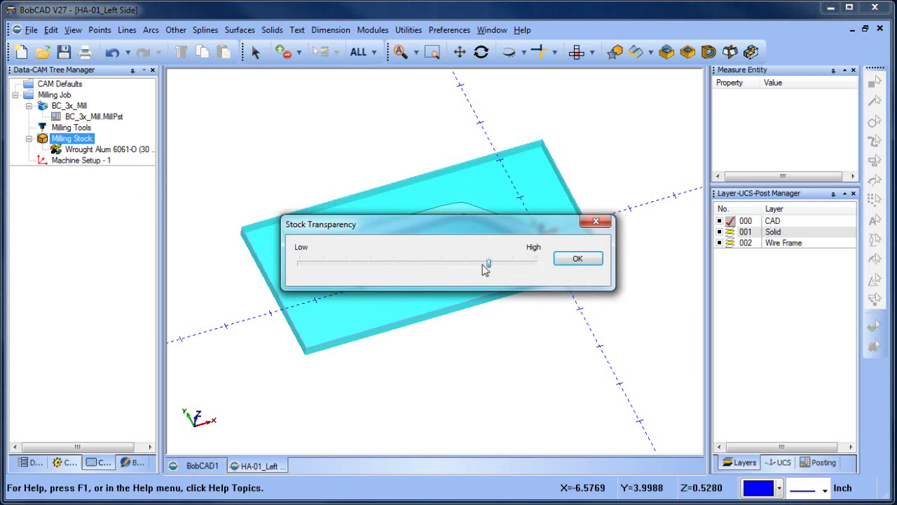
left_click(571, 264)
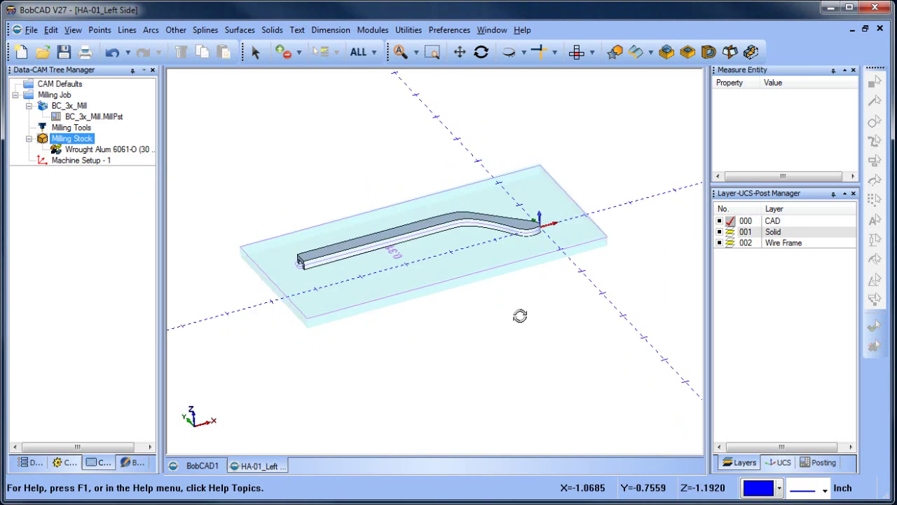
Examine how the part sits in the stock from the front, the top and the underside, including the end slot.
scroll(416, 260, "up", 4)
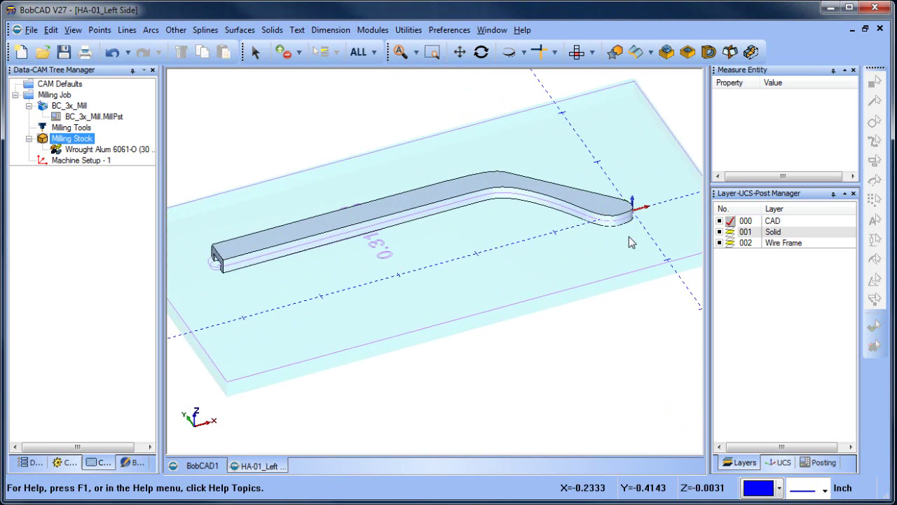
left_click(593, 52)
left_click(601, 88)
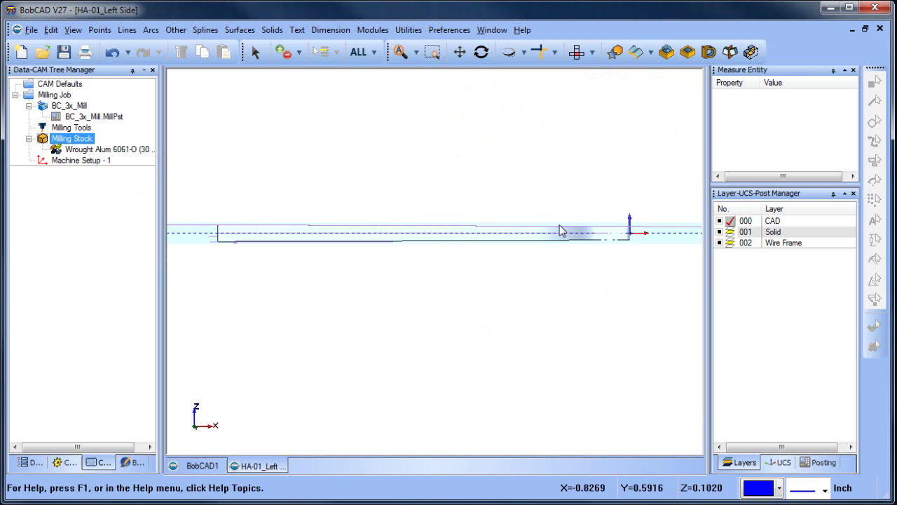
left_click(577, 52)
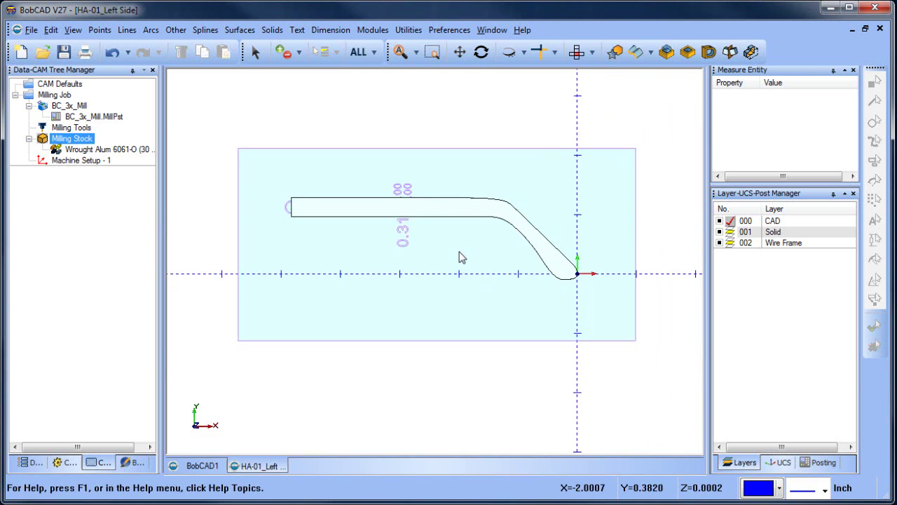
middle_click_drag(313, 242, 491, 256)
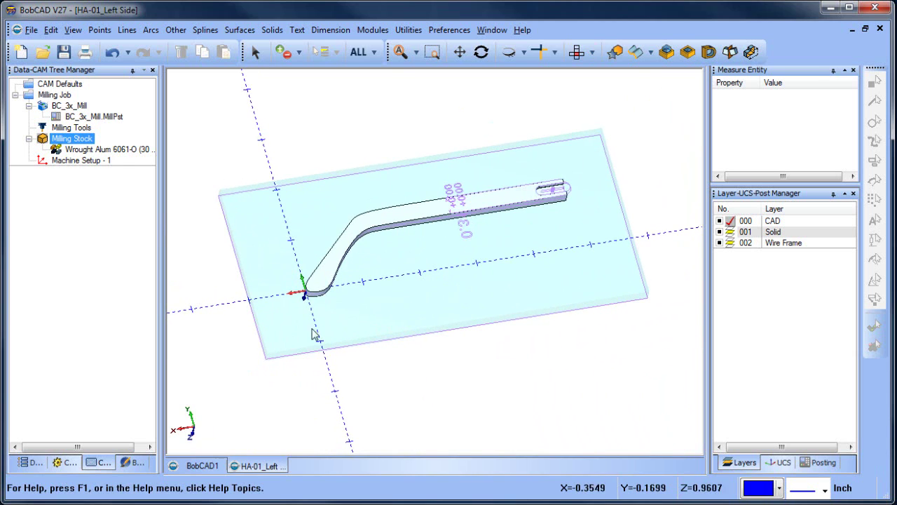
scroll(542, 211, "up", 4)
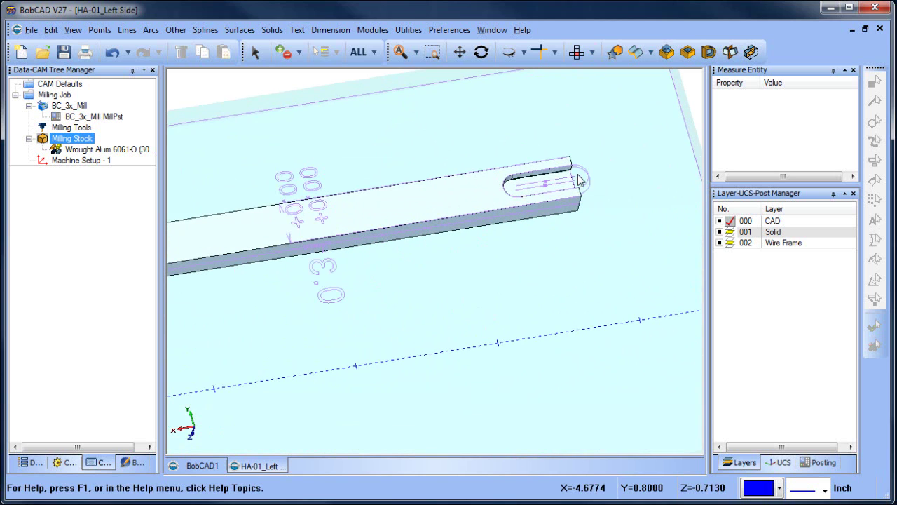
scroll(579, 195, "down", 4)
middle_click_drag(521, 253, 495, 272)
middle_click_drag(536, 230, 498, 314)
scroll(477, 302, "up", 3)
scroll(491, 306, "down", 2)
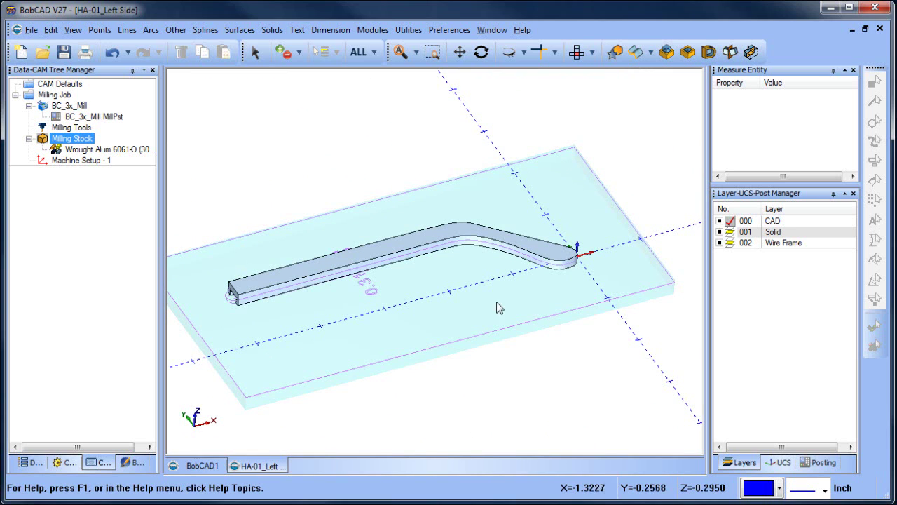
scroll(491, 278, "down", 2)
middle_click_drag(493, 304, 489, 300)
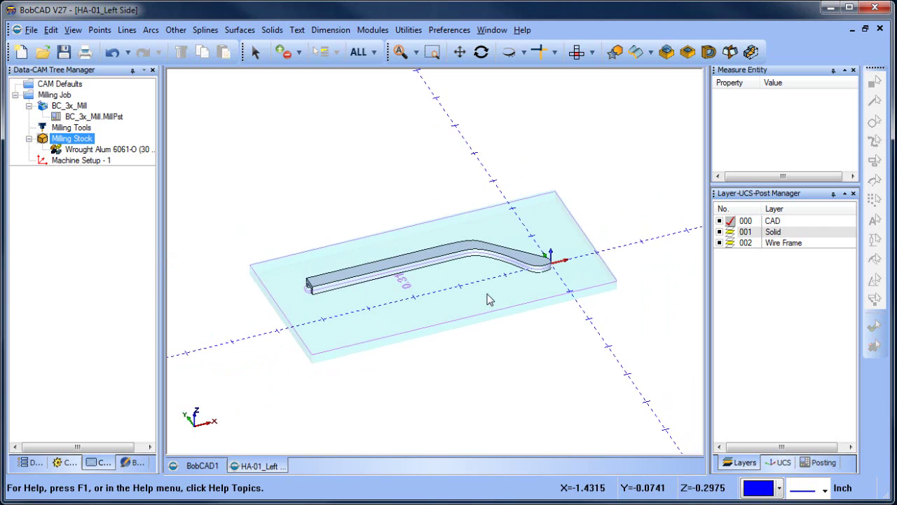
left_click(579, 54)
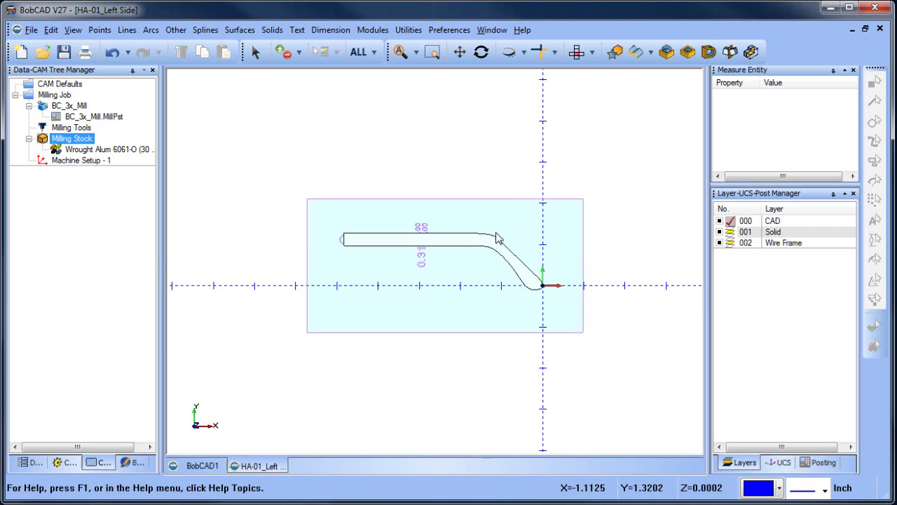
scroll(392, 274, "up", 1)
middle_click_drag(511, 341, 525, 288)
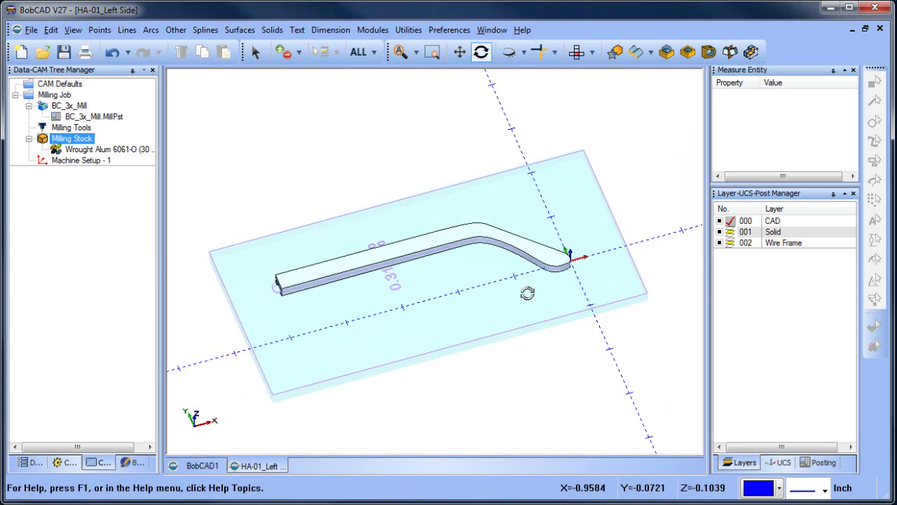
Hide the Solid layer and delete the 0.31 dimension from the wireframe.
left_click(720, 232)
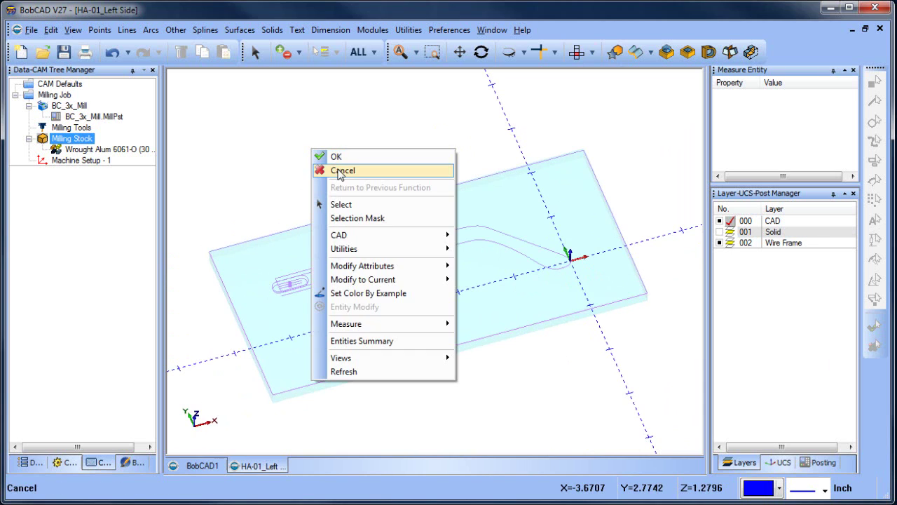
left_click(339, 171)
left_click(381, 260)
key("Delete")
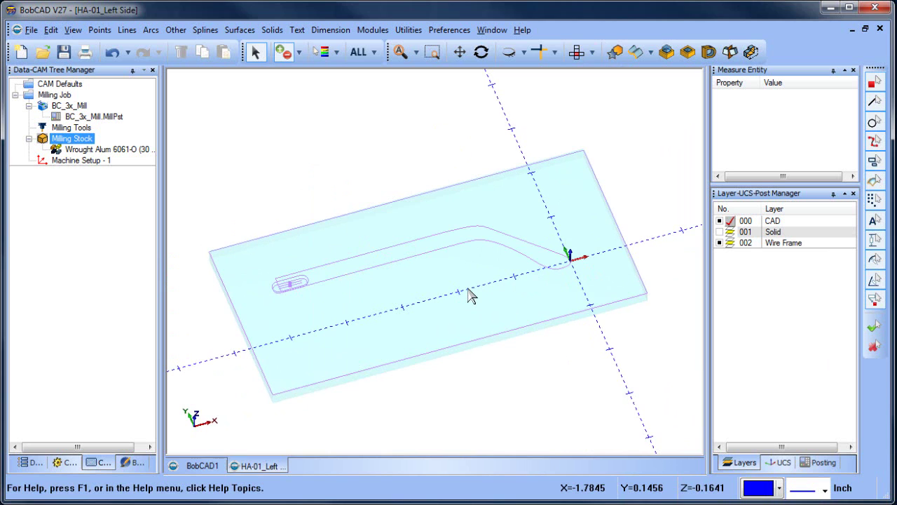
Add a Mill 2 Axis feature to Machine Setup - 1 with the part's outer wireframe profile as its geometry.
right_click(76, 161)
left_click(172, 255)
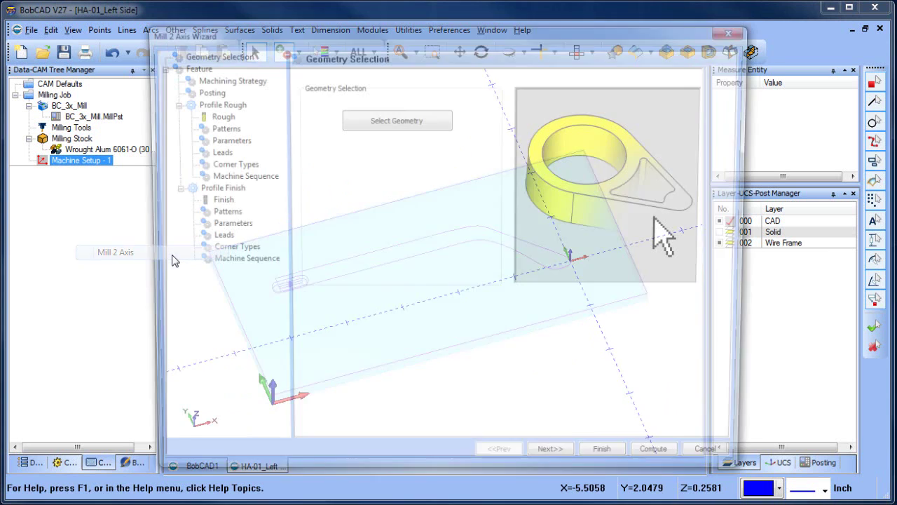
left_click(405, 125)
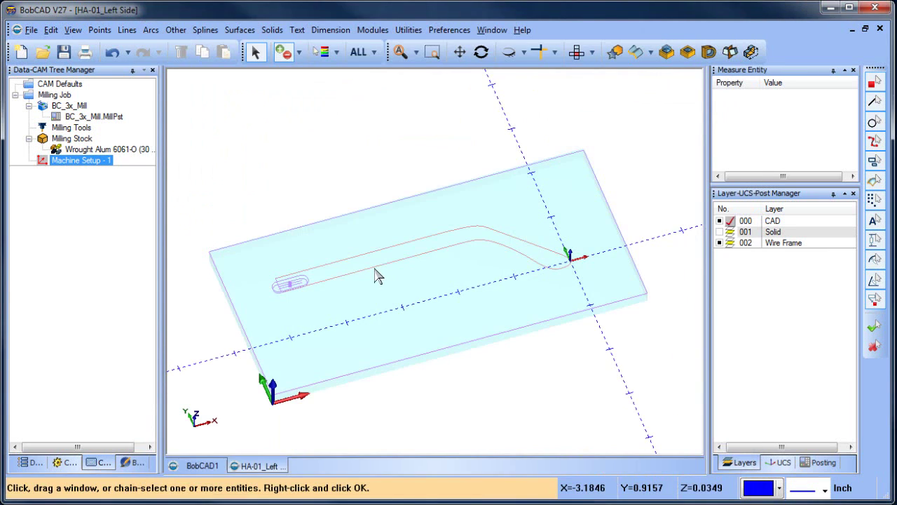
left_click(376, 273)
right_click(421, 296)
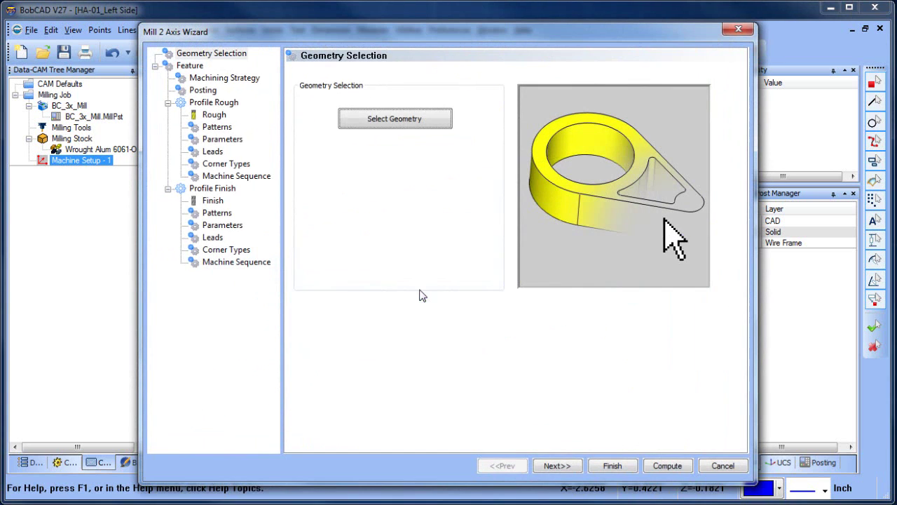
Set the feature's total depth to 0.25 and remove the Profile Finish operation from its machining strategy.
left_click(557, 465)
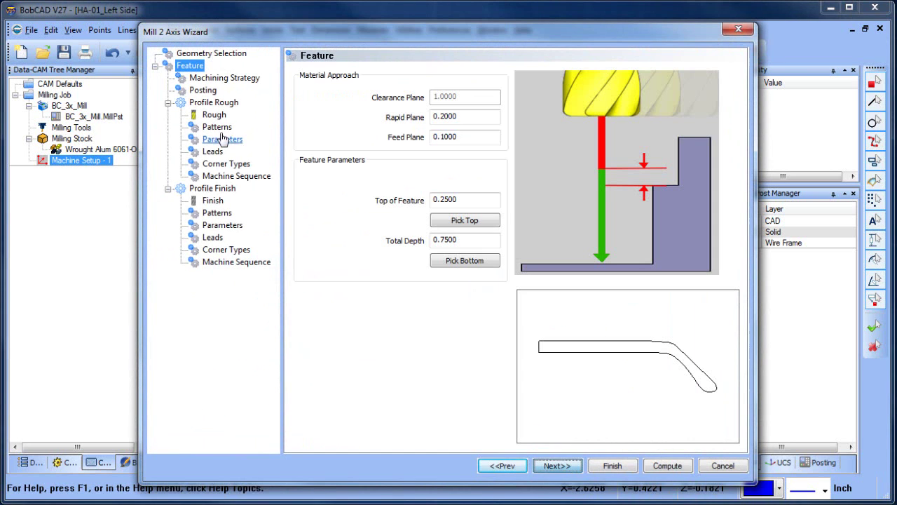
left_click(483, 245)
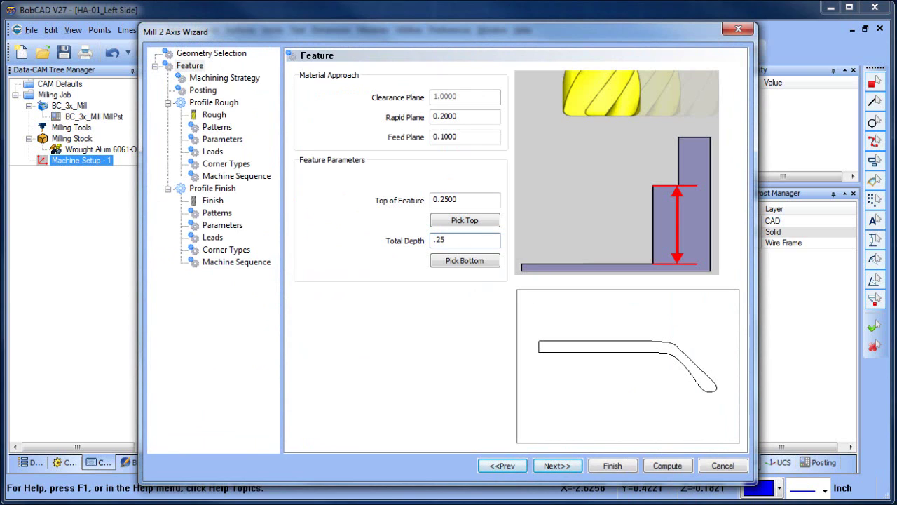
left_click(210, 78)
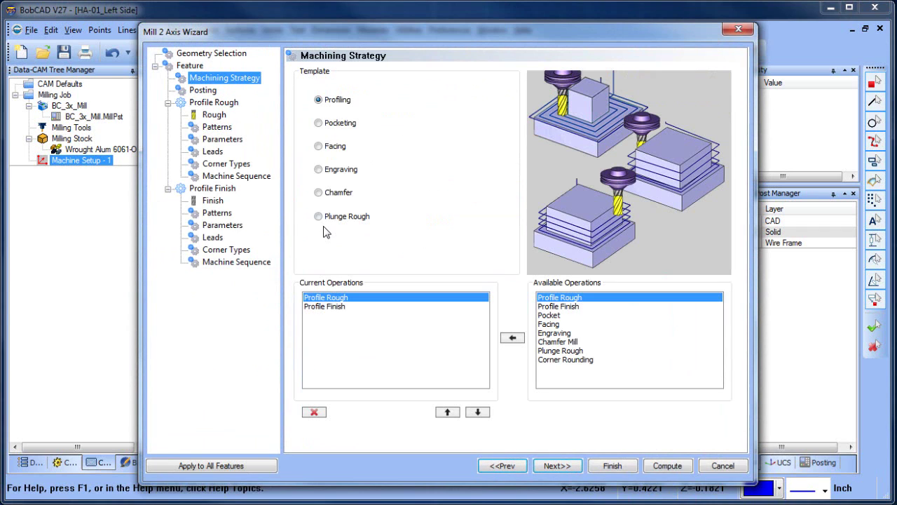
left_click(339, 307)
left_click(315, 412)
left_click(569, 466)
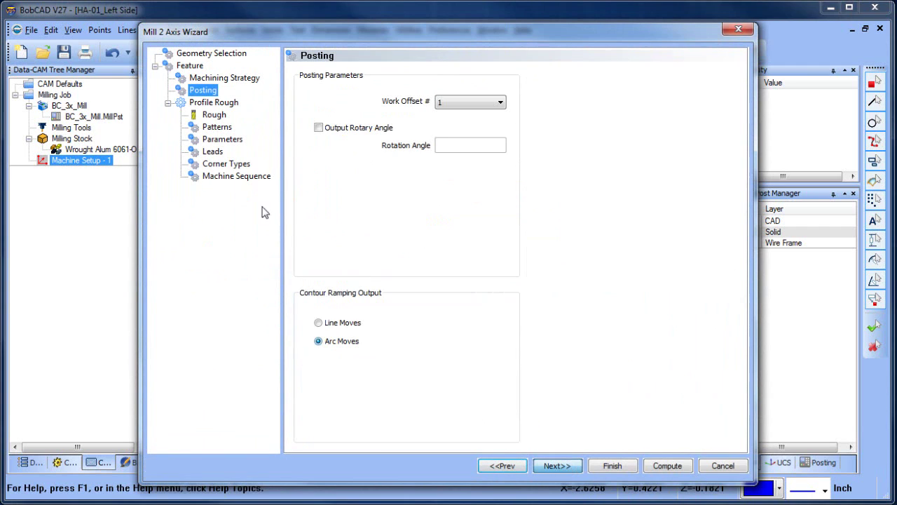
Set the roughing tool's diameter to 0.25 and keep the system feeds and speeds.
left_click(214, 115)
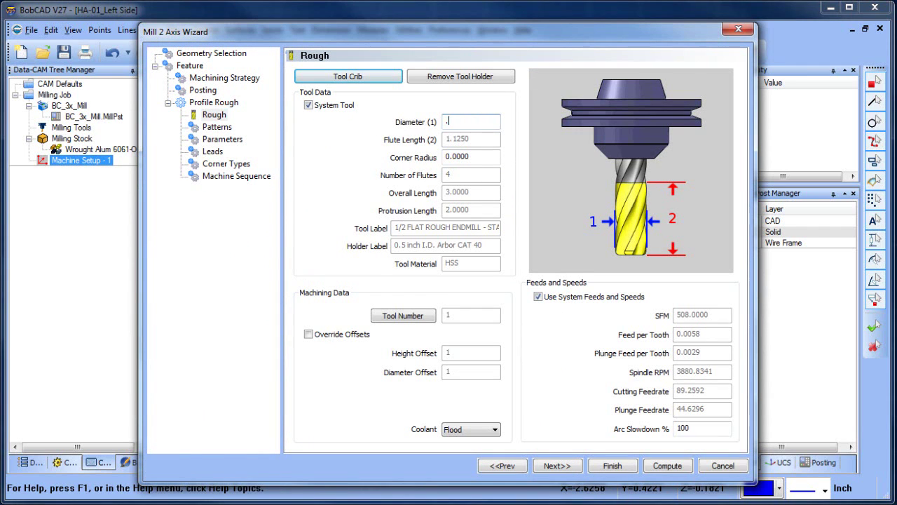
left_click(479, 156)
left_click(538, 298)
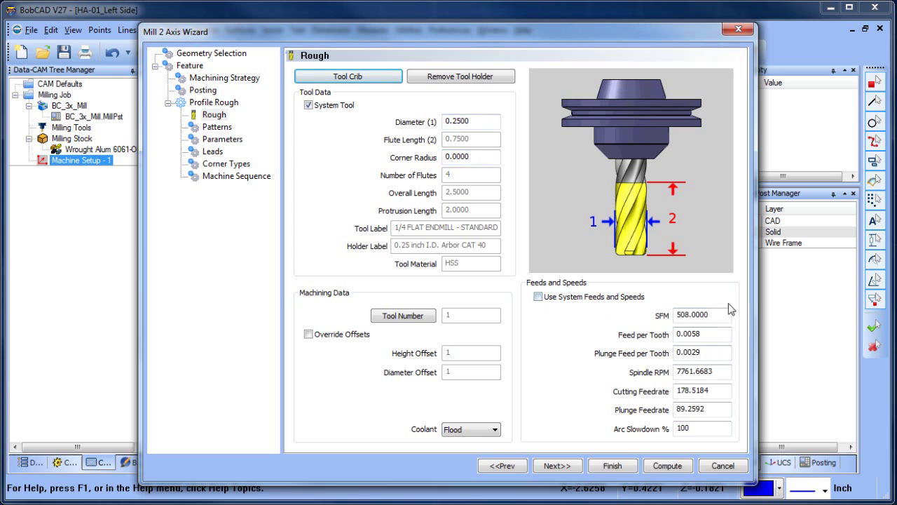
left_click(538, 298)
Keep the standard pattern with left system compensation, choose a circular lead-in for Profile Rough, and compute the toolpath.
left_click(217, 126)
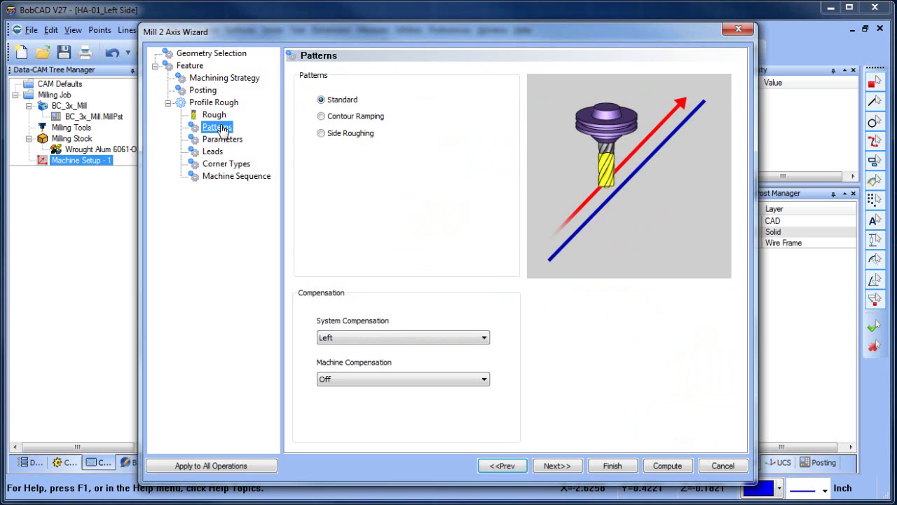
left_click(219, 140)
left_click(213, 151)
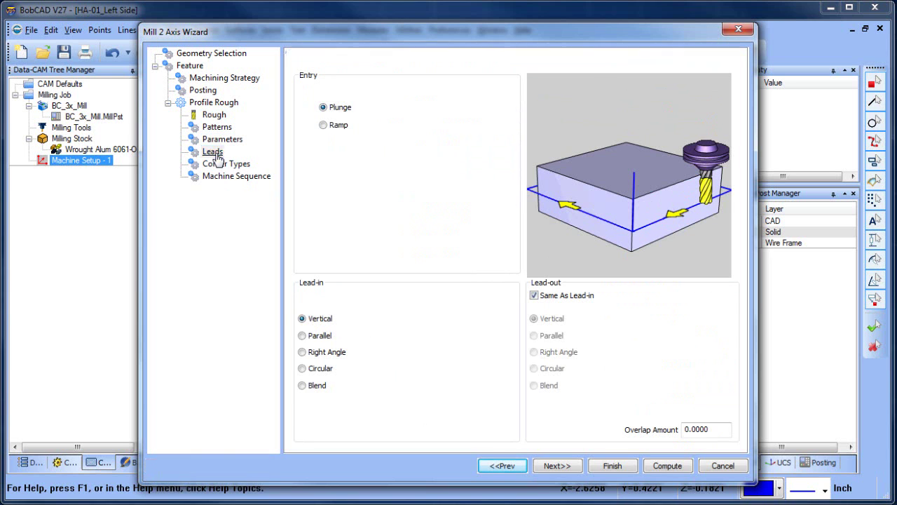
left_click(302, 368)
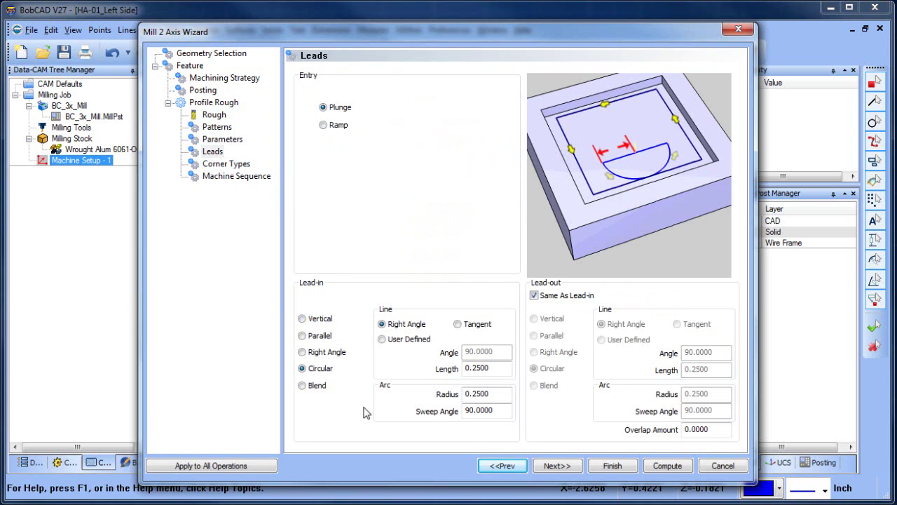
left_click(668, 466)
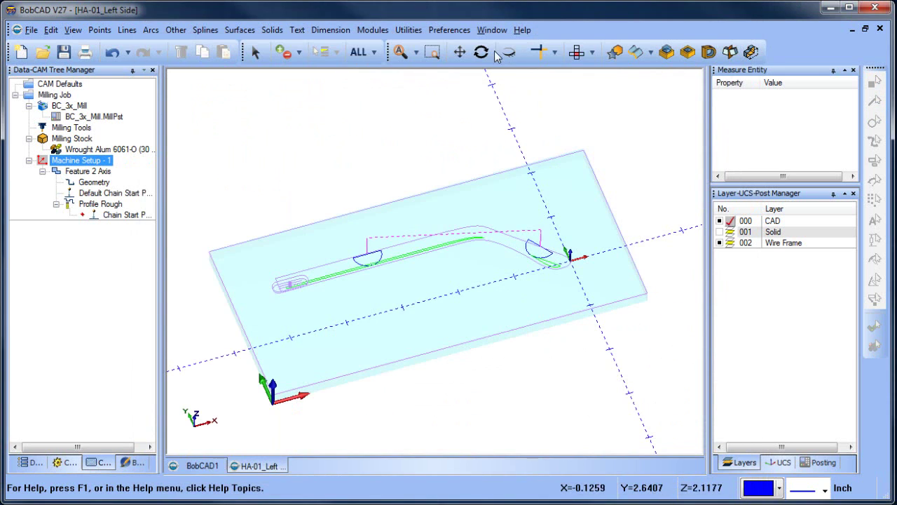
Modify the default chain start point to the profile's lower corner at the slotted end and recompute the Profile Rough toolpath.
left_click(577, 52)
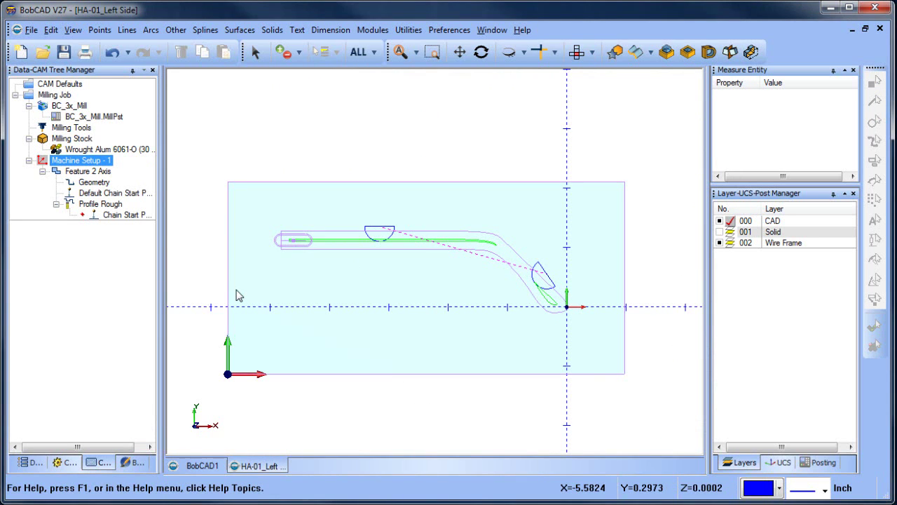
left_click(100, 203)
right_click(122, 197)
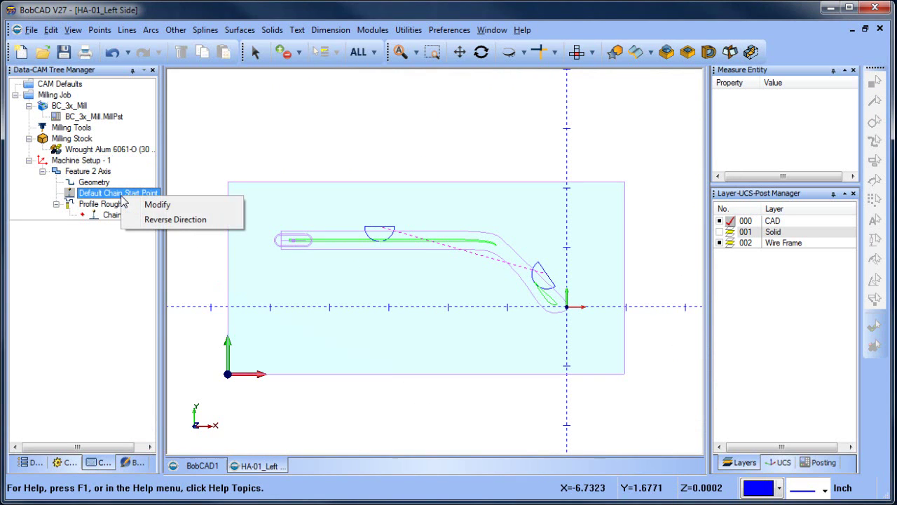
left_click(179, 205)
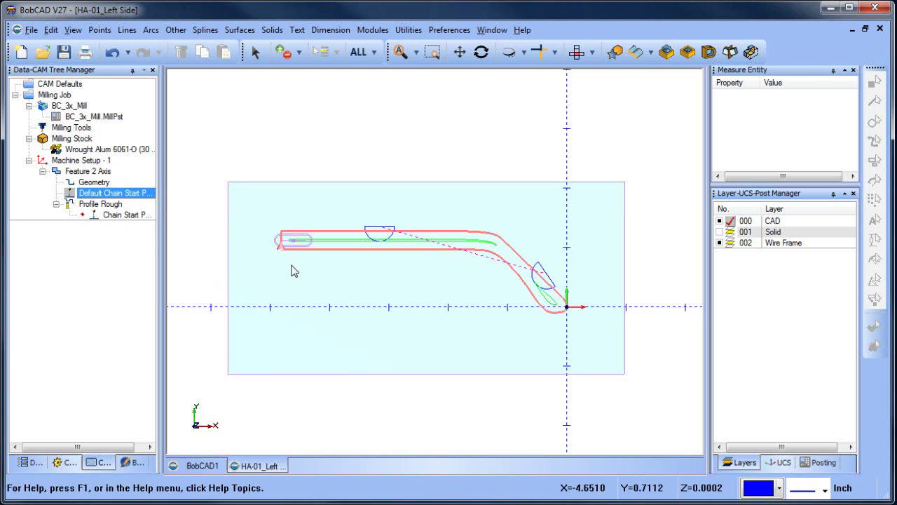
right_click(105, 203)
left_click(155, 213)
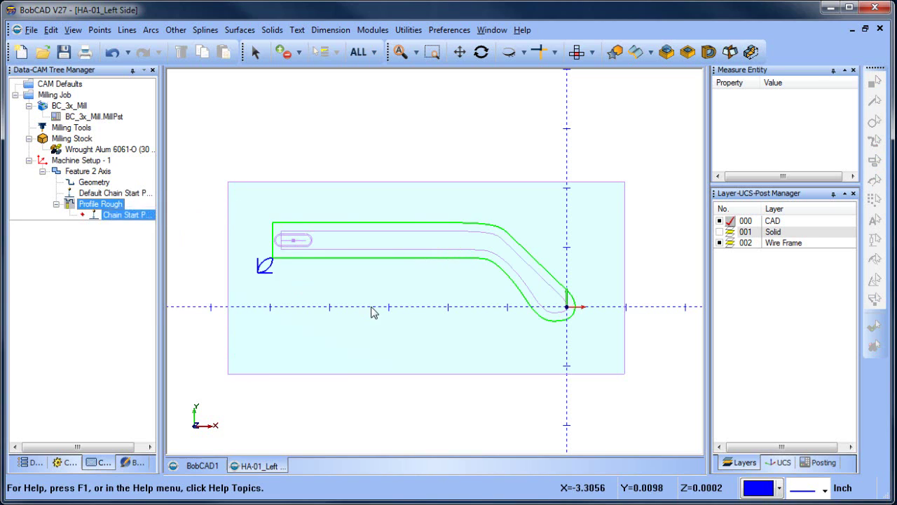
Simulate the Profile Rough toolpath with the tool displayed, examine the cut stock, and exit the simulation.
middle_click_drag(467, 371, 475, 352)
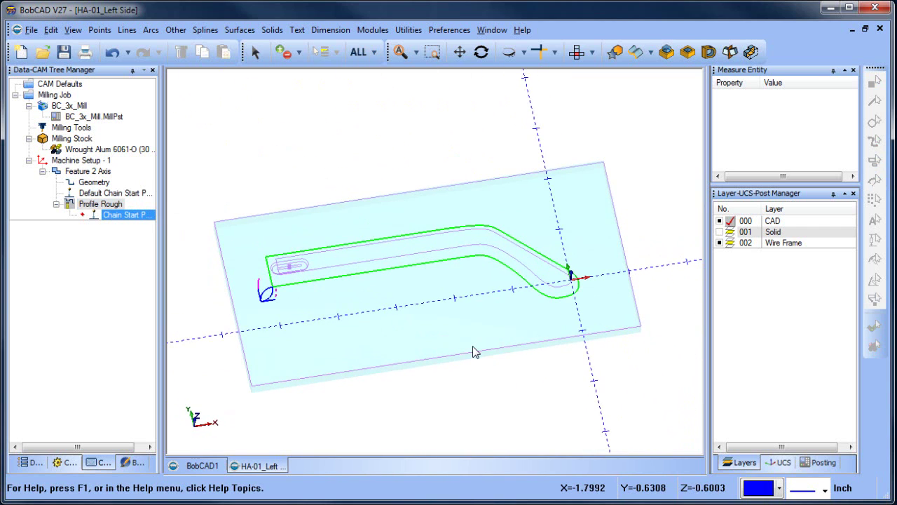
left_click(372, 29)
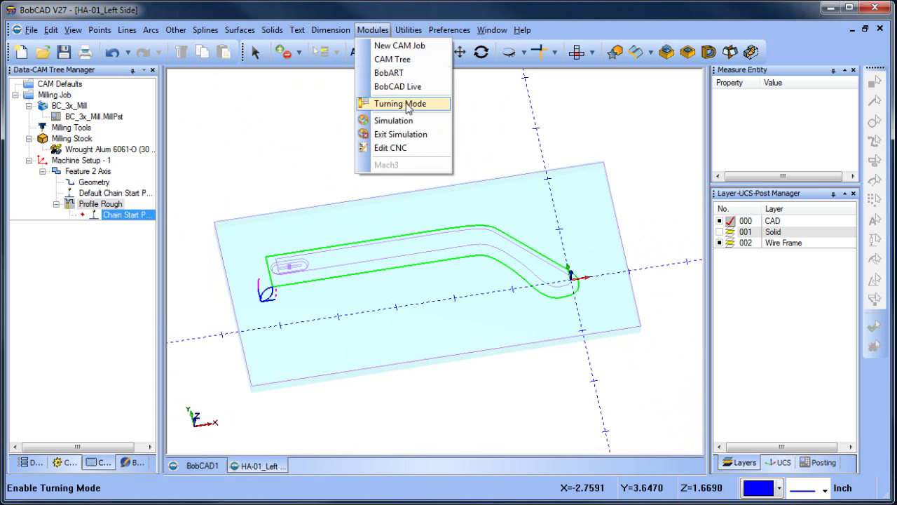
left_click(419, 122)
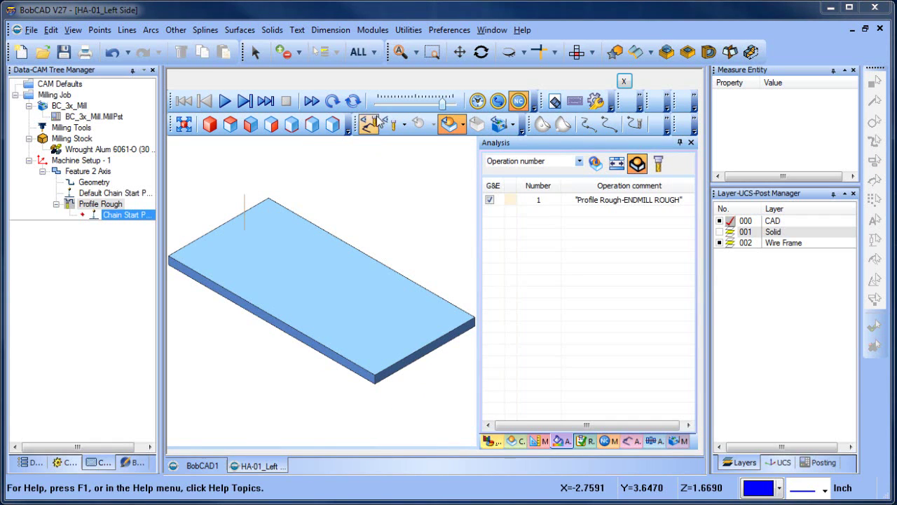
left_click(391, 124)
left_click(368, 125)
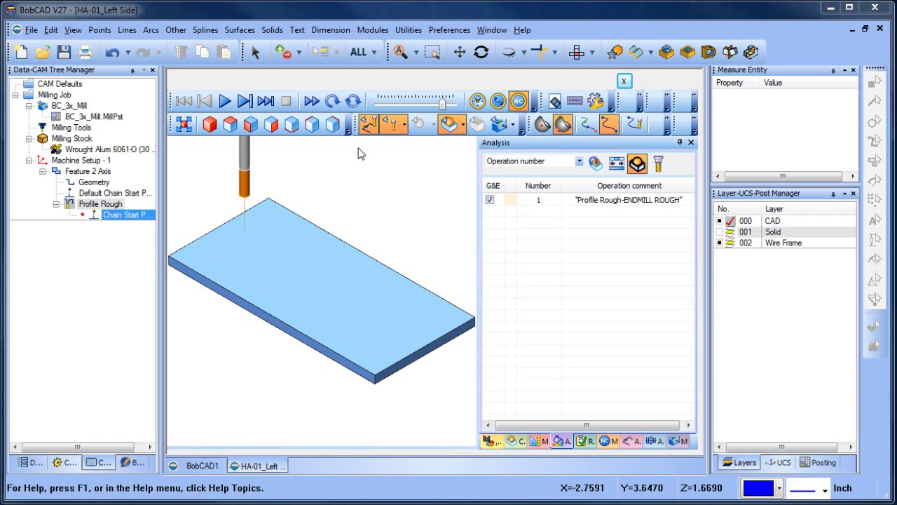
left_click(224, 101)
middle_click_drag(392, 225, 350, 230)
middle_click_drag(304, 276, 317, 270)
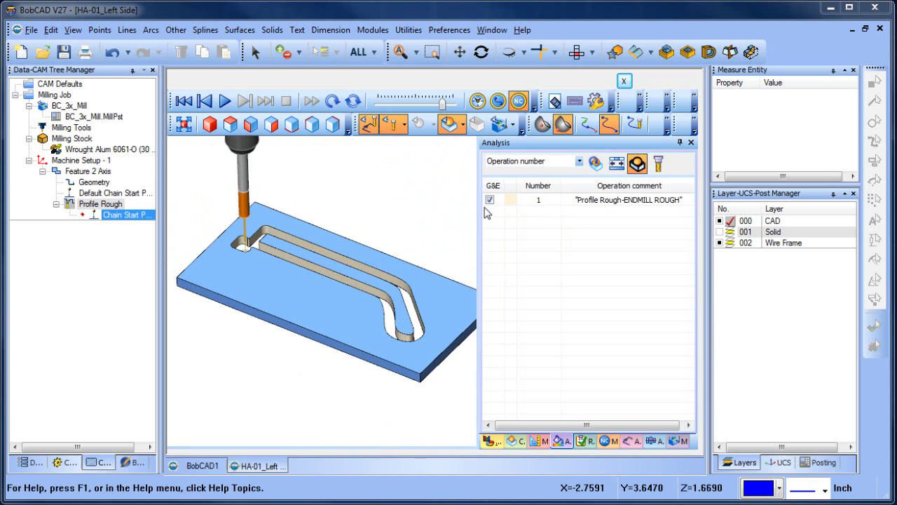
left_click_drag(479, 200, 593, 201)
middle_click_drag(383, 287, 383, 283)
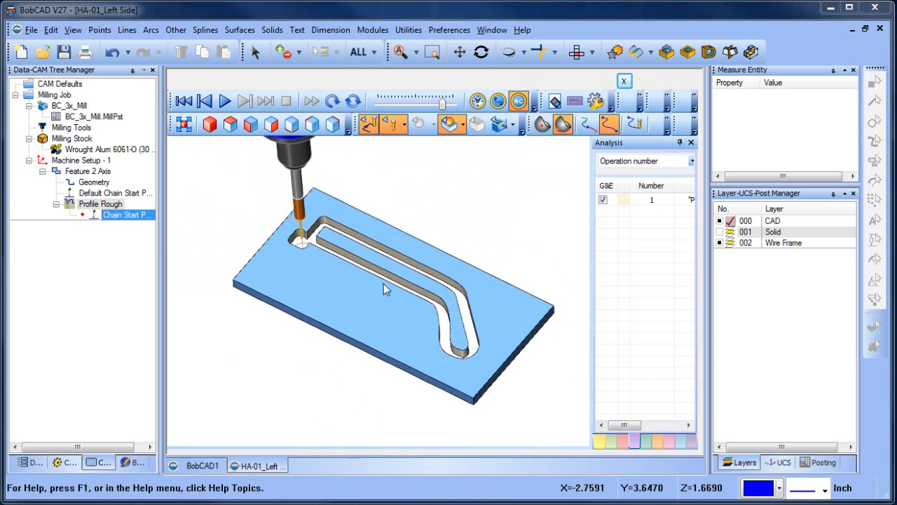
left_click(624, 82)
Sketch two fixed 0.25-radius circles inside the stock, one below the arm's slotted end and one above the origin.
left_click(577, 52)
scroll(472, 136, "down", 2)
left_click(150, 29)
left_click(174, 45)
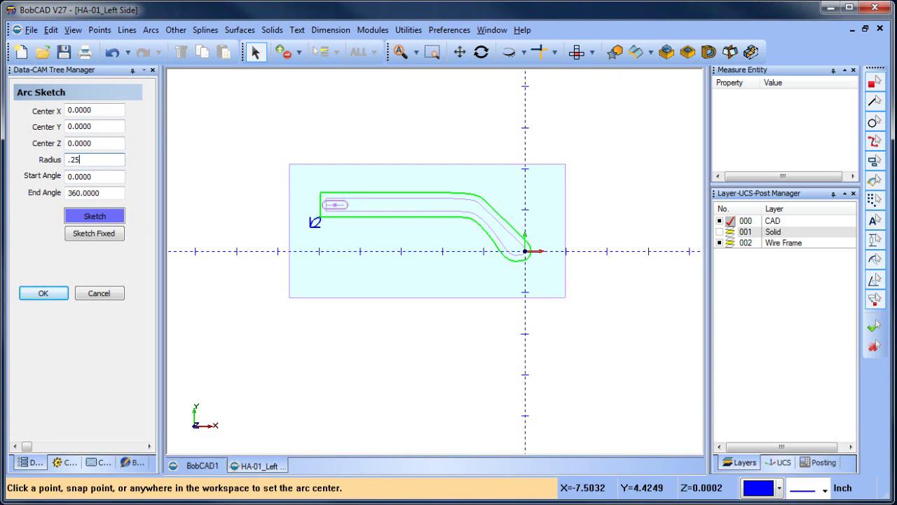
type(".25")
key("Tab")
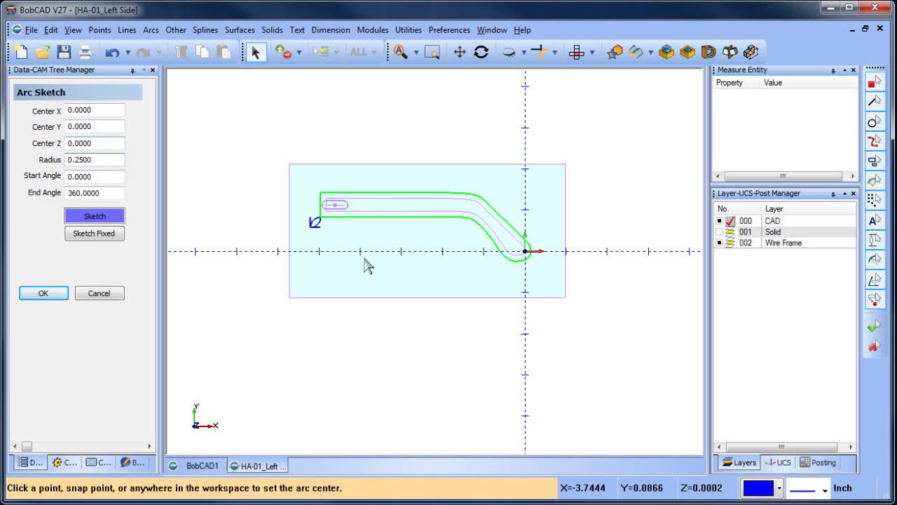
left_click(111, 238)
left_click(325, 264)
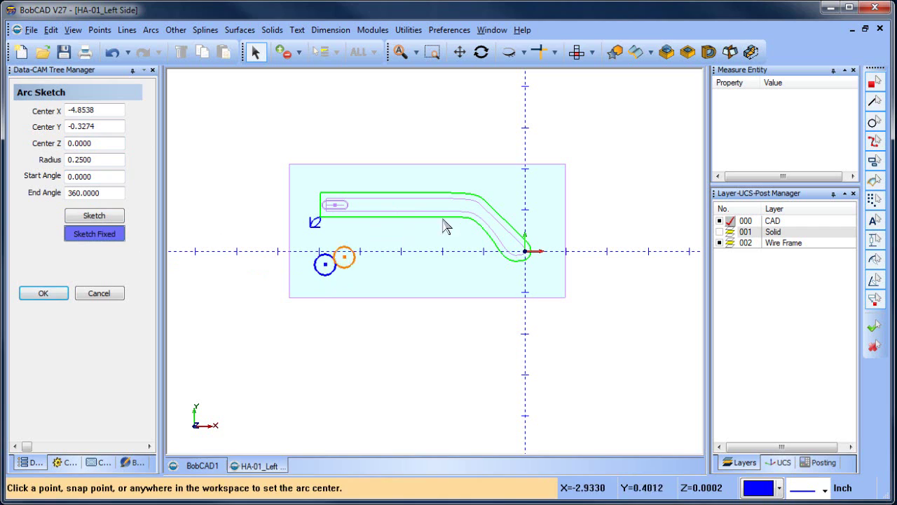
left_click(528, 184)
right_click(405, 122)
left_click(429, 141)
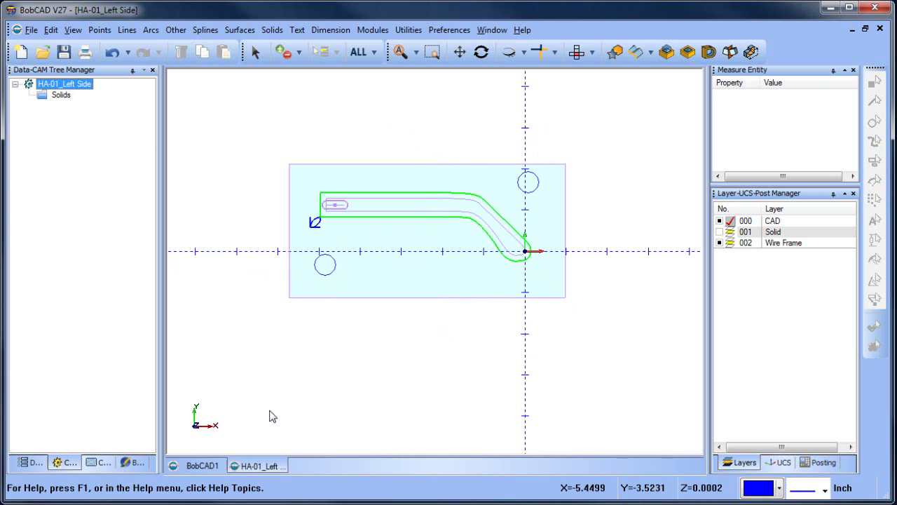
Reselect the 2-axis feature's geometry, replacing the outer profile with the two circles.
left_click(94, 464)
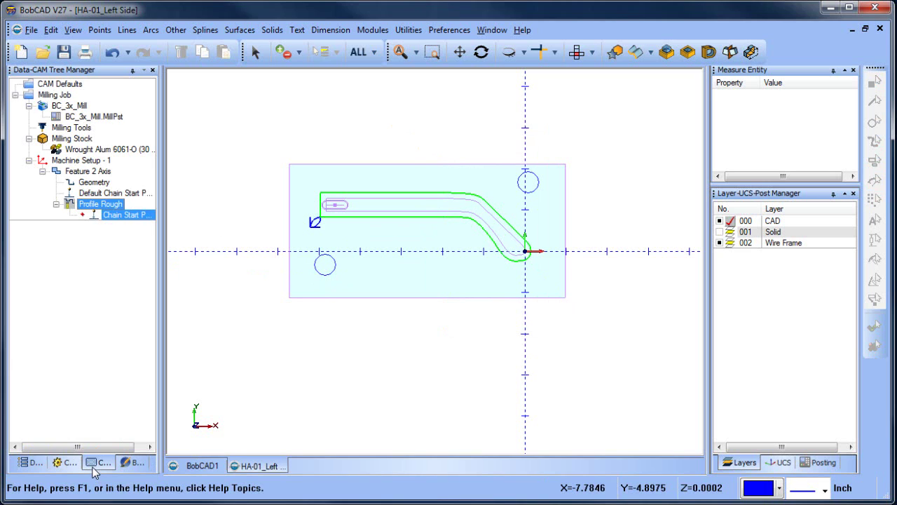
right_click(96, 184)
left_click(134, 195)
right_click(101, 187)
left_click(134, 190)
left_click(324, 254)
left_click(531, 193)
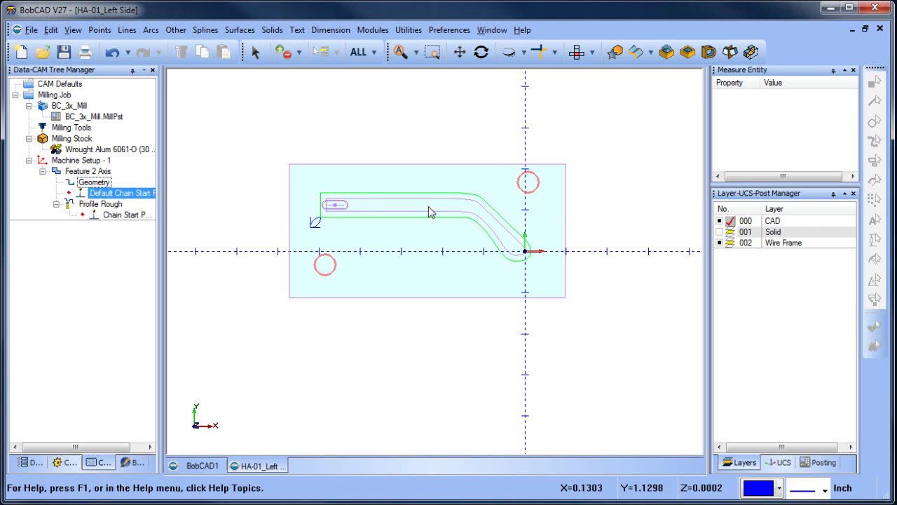
Set the circle feature's lead-in to Vertical and compute its toolpath.
left_click(100, 203)
right_click(87, 171)
left_click(140, 183)
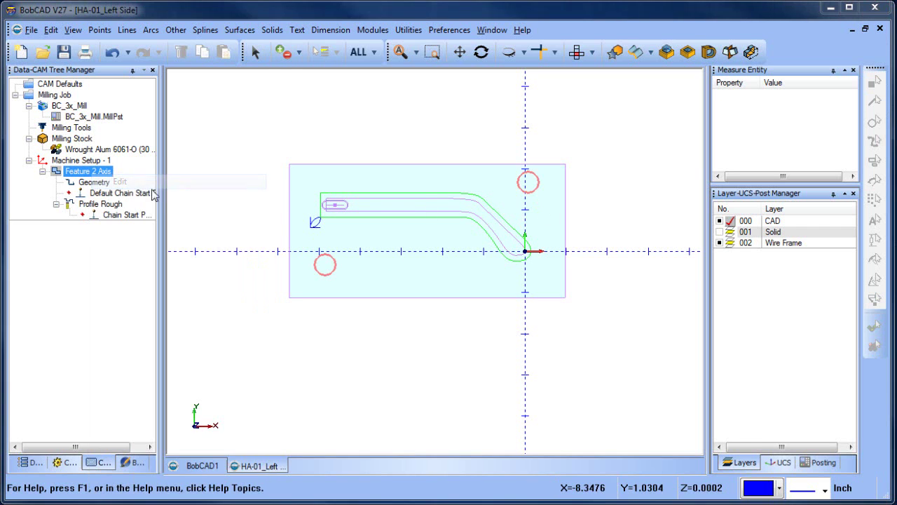
left_click(212, 139)
left_click(303, 319)
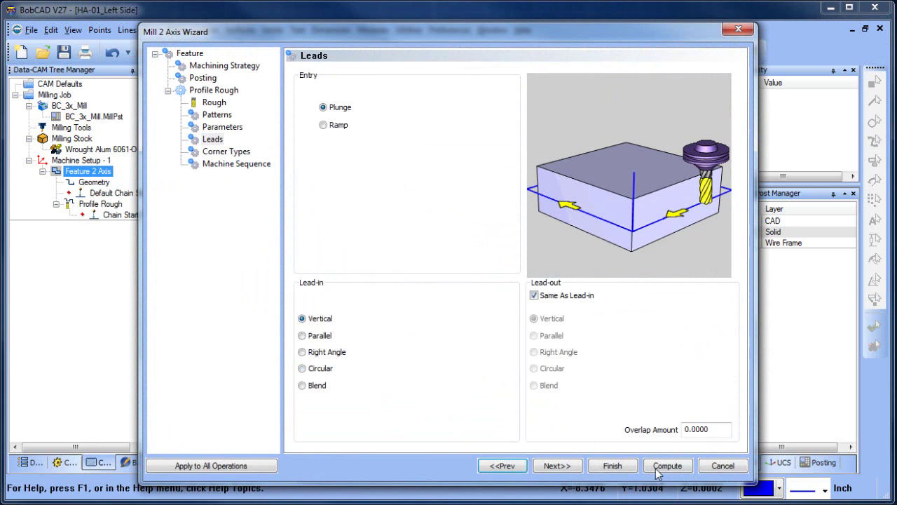
left_click(667, 466)
Duplicate the circles' 2-axis feature within Machine Setup - 1 by copying and pasting it.
middle_click_drag(453, 357, 474, 345)
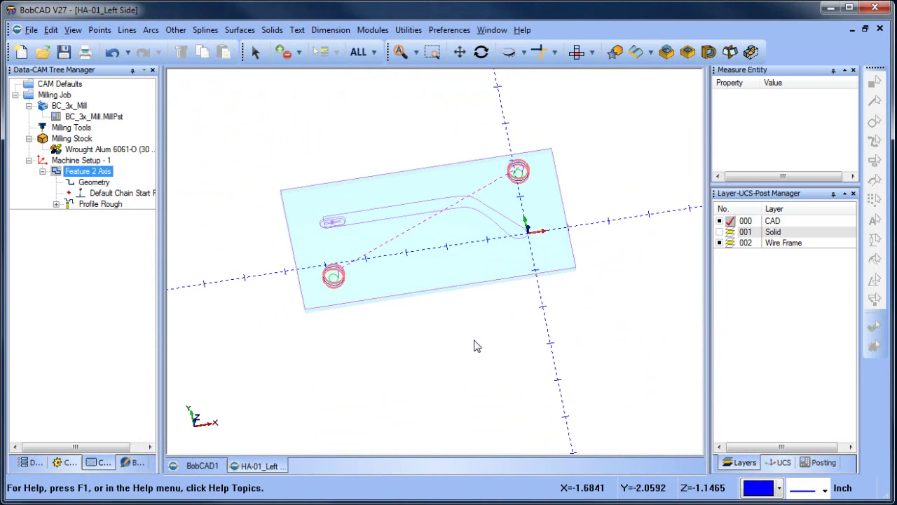
middle_click_drag(438, 325, 484, 309)
left_click(98, 204)
left_click(106, 193)
left_click(42, 171)
right_click(90, 172)
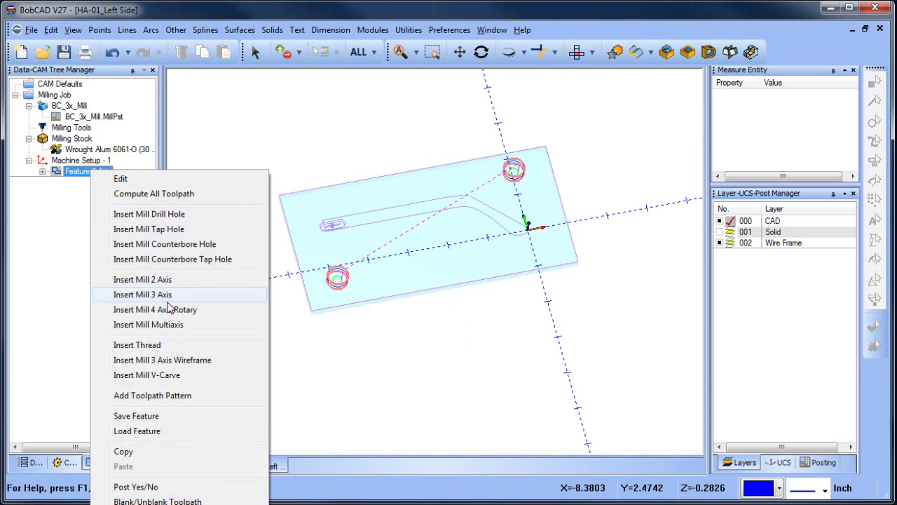
left_click(79, 212)
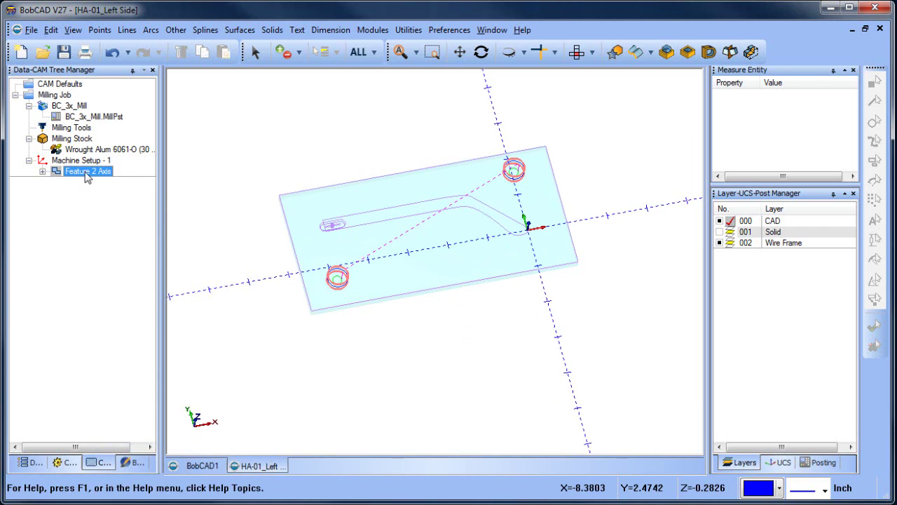
right_click(87, 175)
left_click(160, 472)
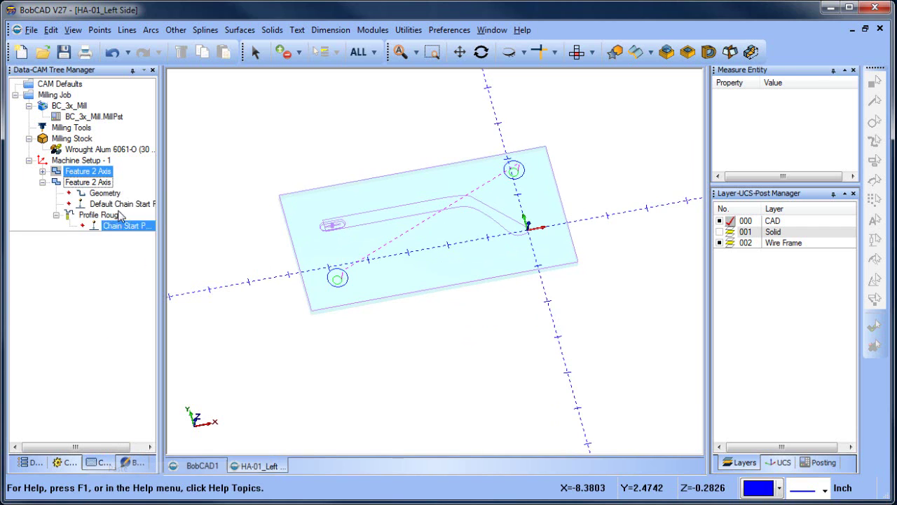
Reselect the copied feature's geometry as the arm's outer profile and compute its Profile Rough toolpath.
left_click(105, 193)
right_click(105, 193)
left_click(140, 202)
scroll(364, 243, "up", 2)
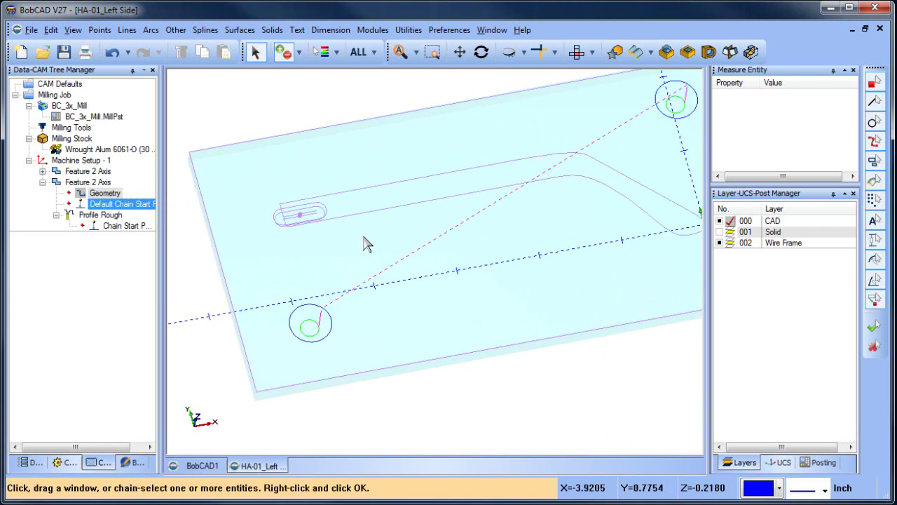
left_click(489, 195)
right_click(511, 254)
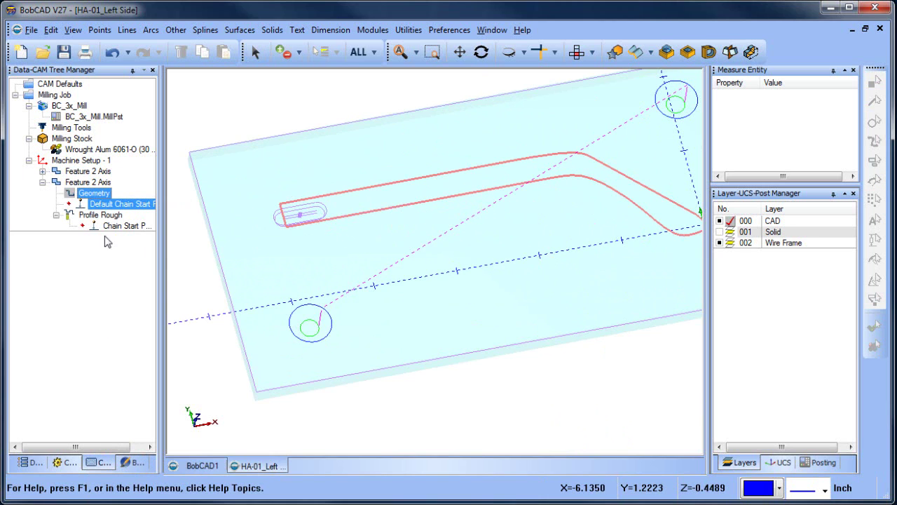
left_click(100, 214)
right_click(101, 214)
left_click(159, 225)
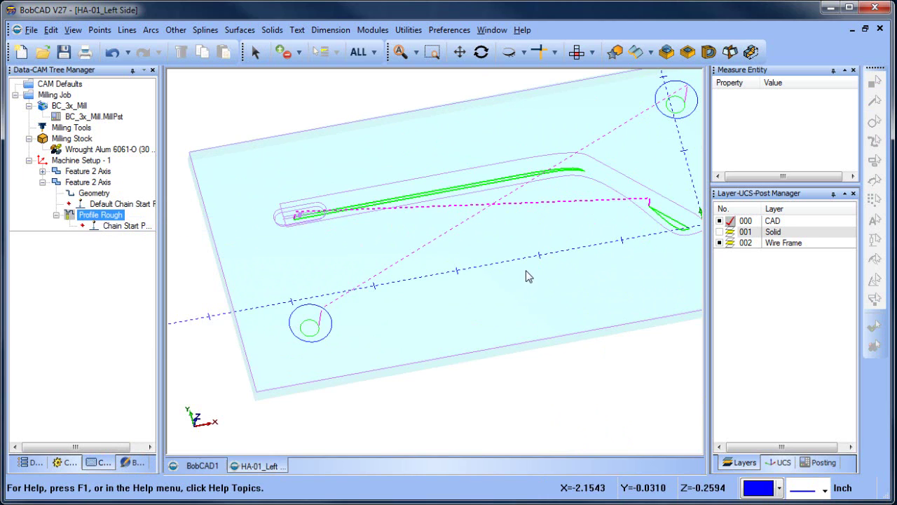
scroll(537, 282, "down", 3)
Modify the copied feature's default chain start point to the slotted end's lower corner and recompute Profile Rough.
left_click(93, 204)
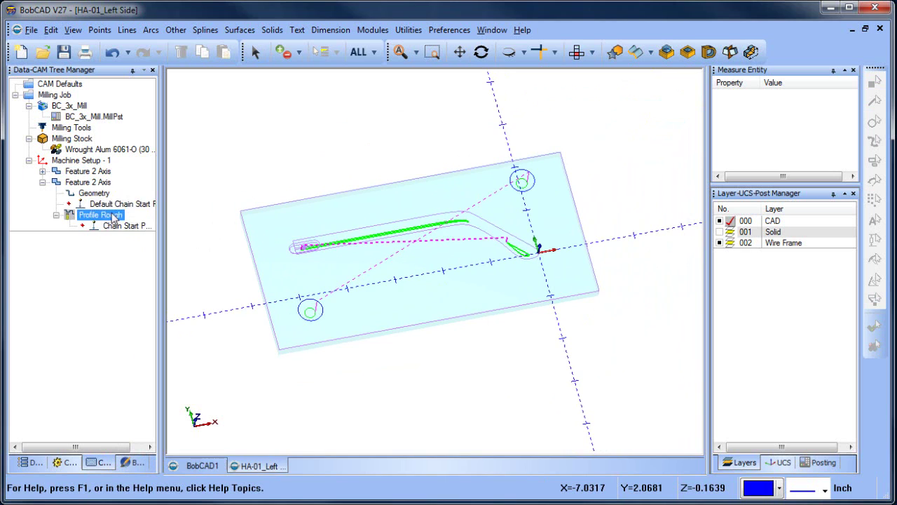
right_click(117, 206)
left_click(154, 215)
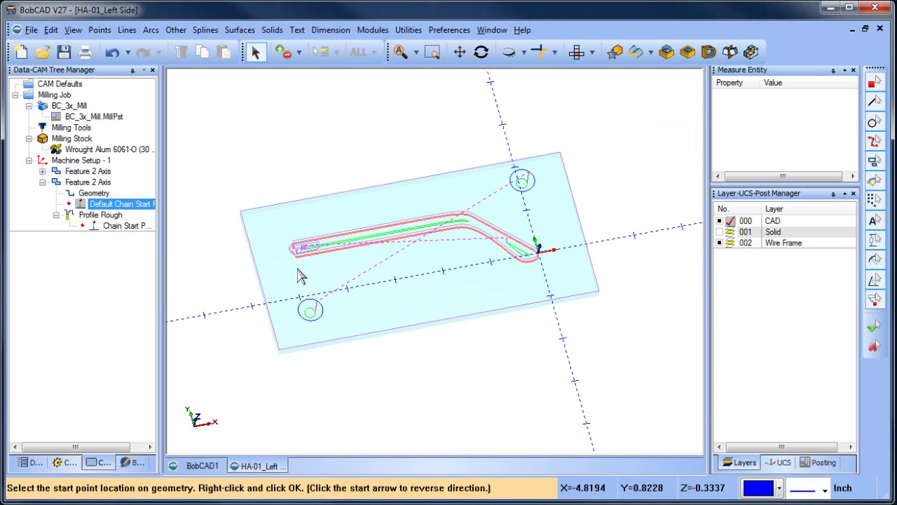
left_click(300, 262)
left_click(100, 215)
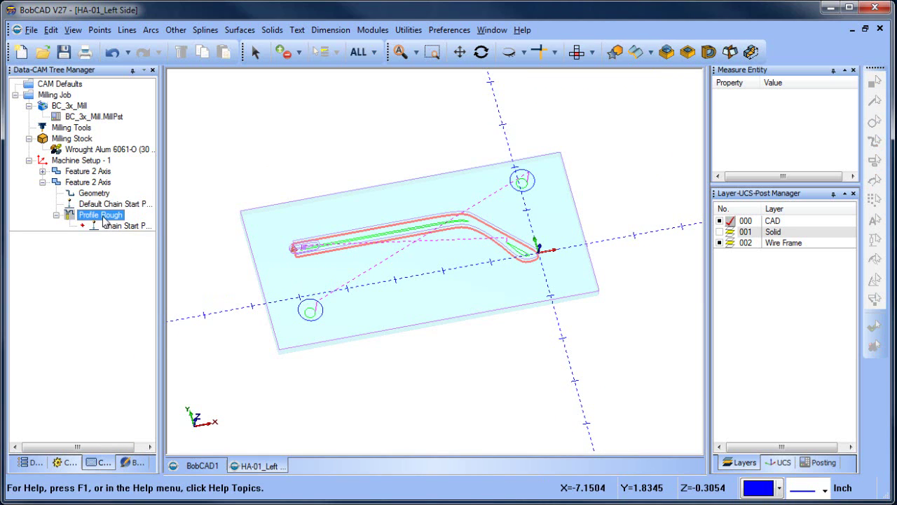
right_click(103, 217)
left_click(170, 232)
middle_click_drag(487, 335, 443, 312)
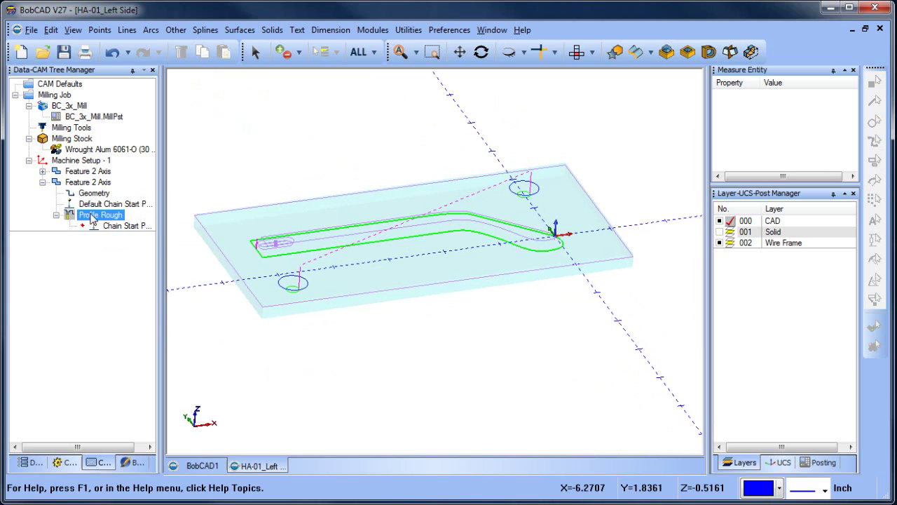
Set the copied feature's top of feature to 0.25, enter its total depth, and compute the toolpath.
left_click(87, 184)
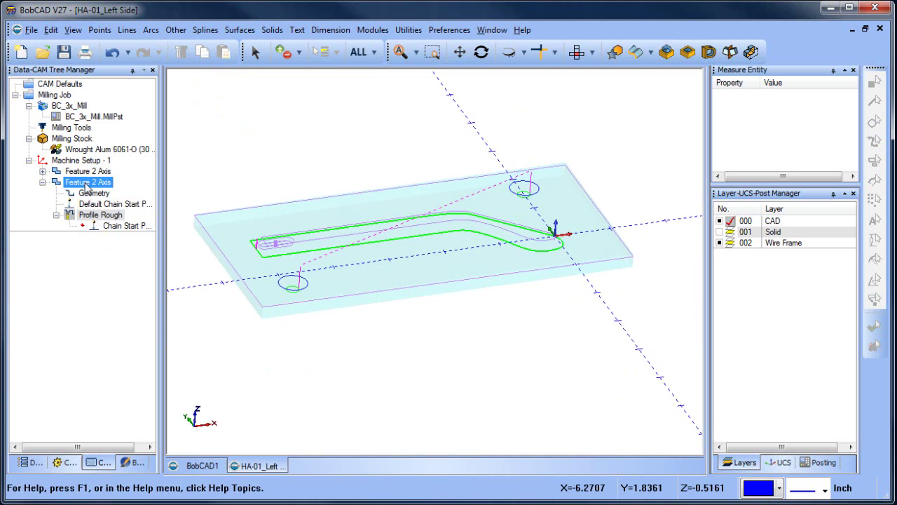
right_click(87, 185)
left_click(115, 190)
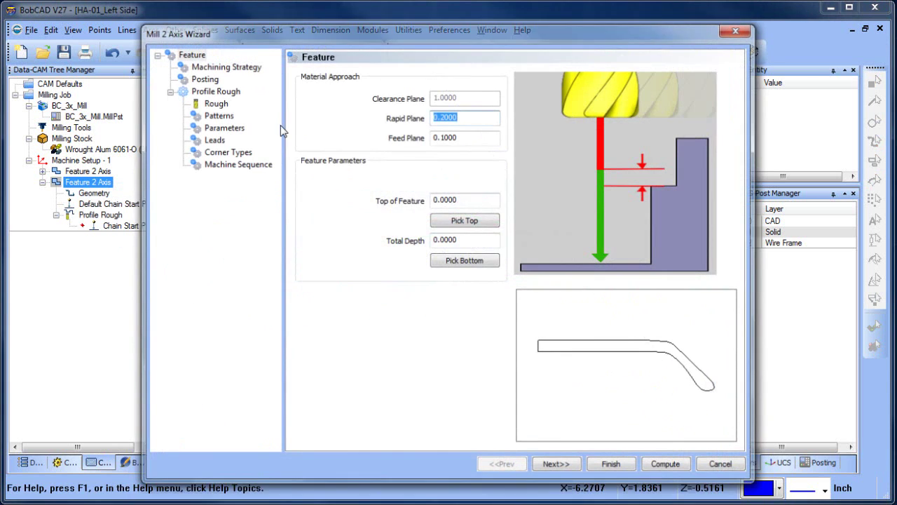
left_click(486, 240)
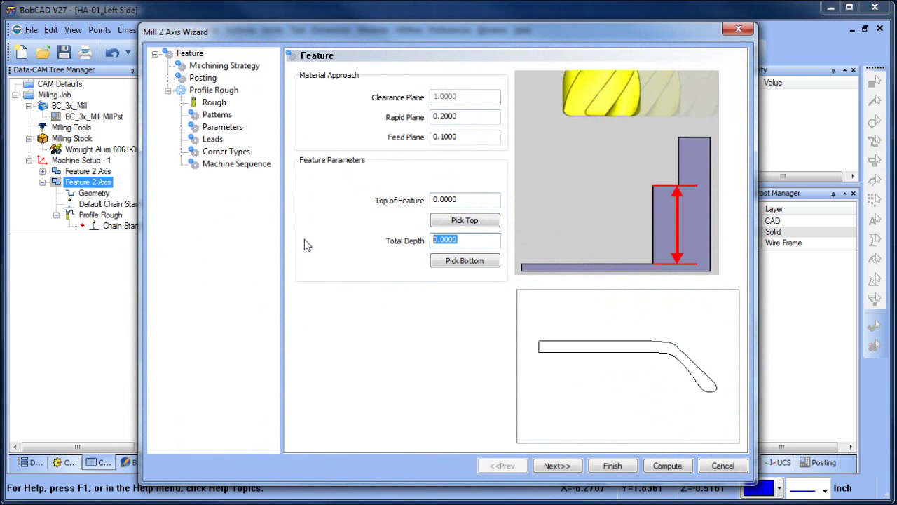
left_click(463, 201)
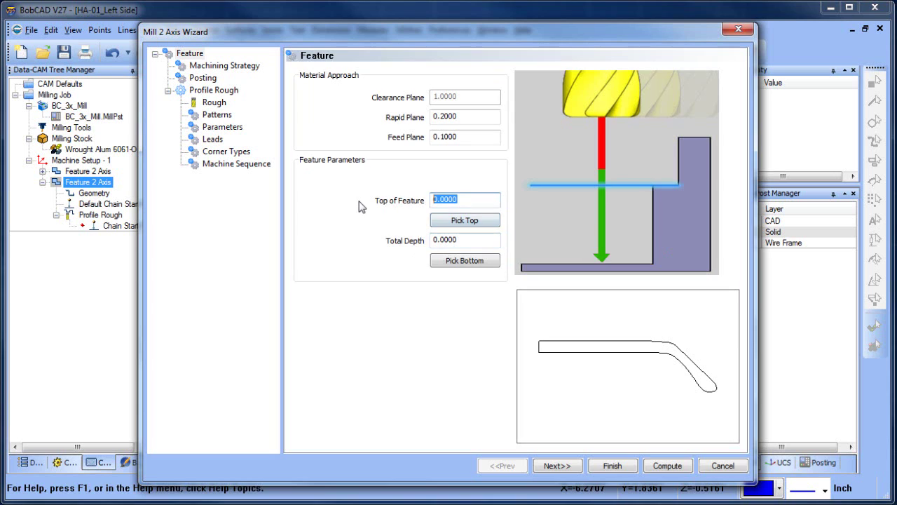
left_click(477, 238)
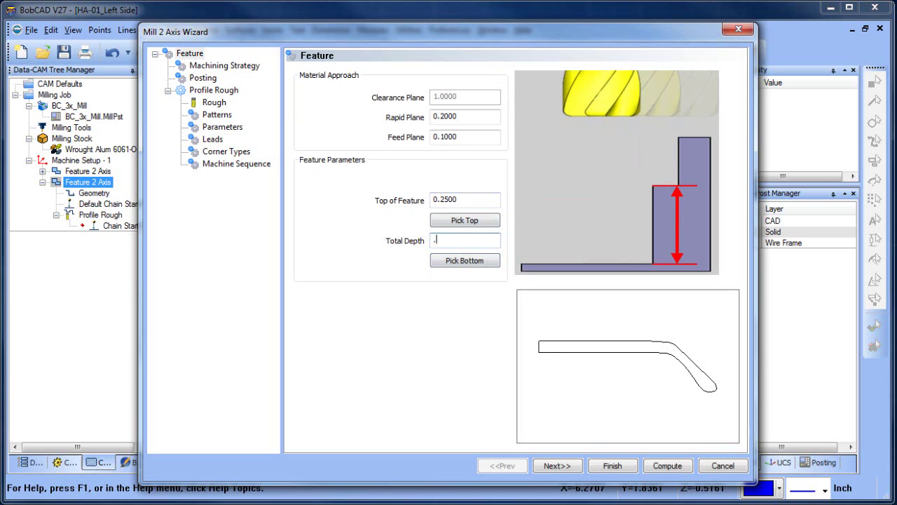
left_click(666, 465)
Simulate both 2-axis features at reduced speed and examine the machined holes and arm profile.
middle_click_drag(457, 336, 442, 274)
left_click(379, 30)
left_click(419, 125)
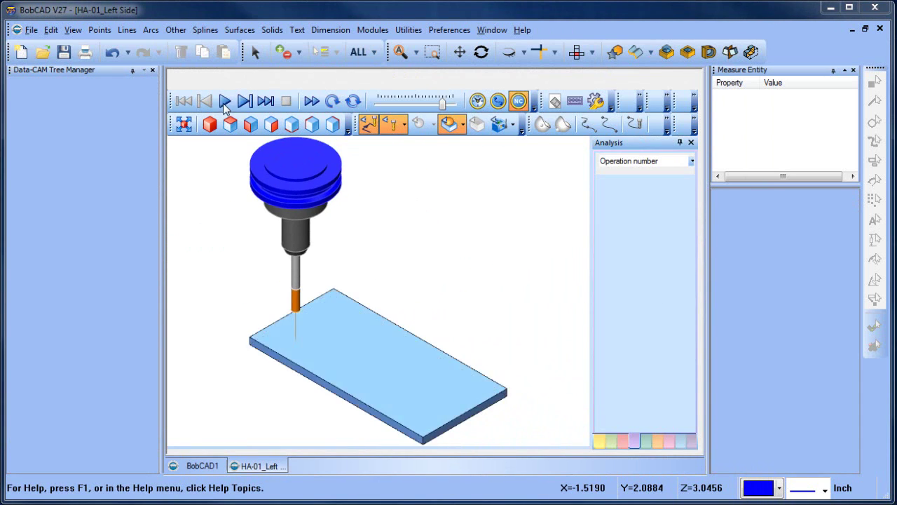
left_click_drag(420, 104, 394, 104)
left_click(224, 101)
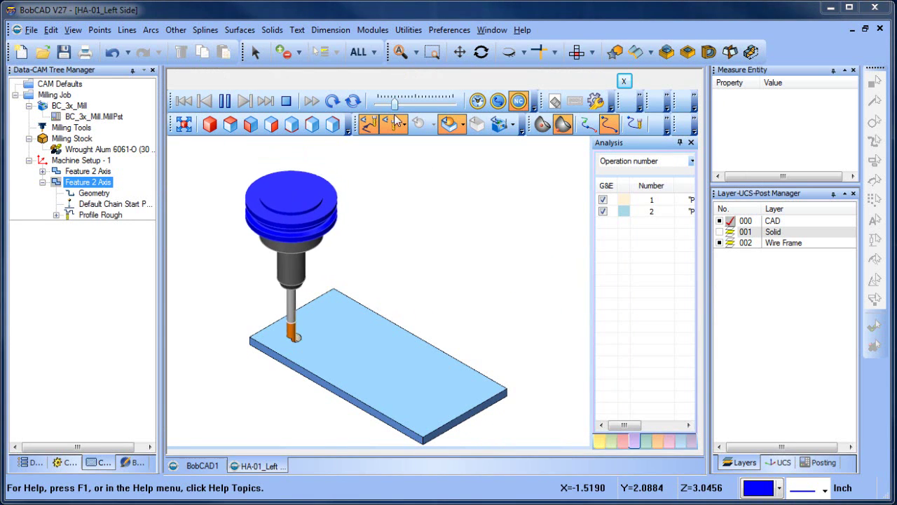
left_click_drag(394, 104, 401, 104)
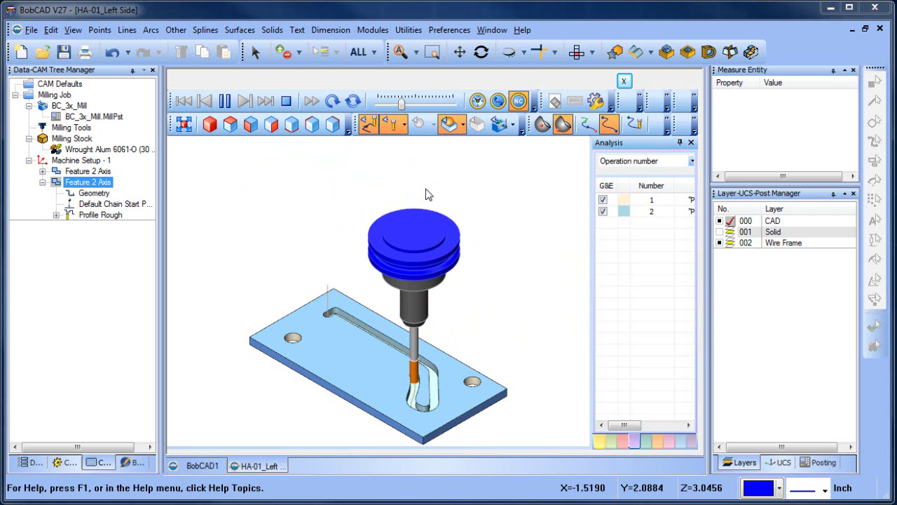
middle_click_drag(435, 328, 453, 253)
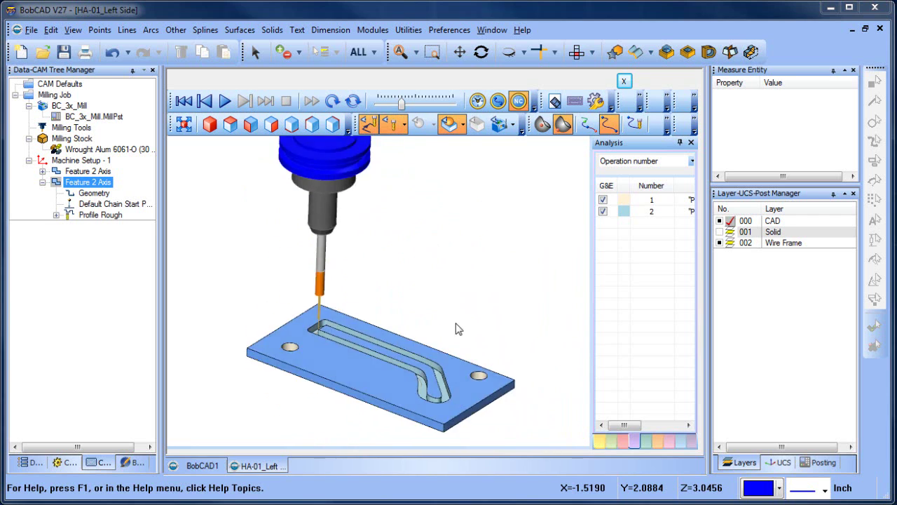
scroll(365, 334, "up", 2)
scroll(369, 333, "down", 2)
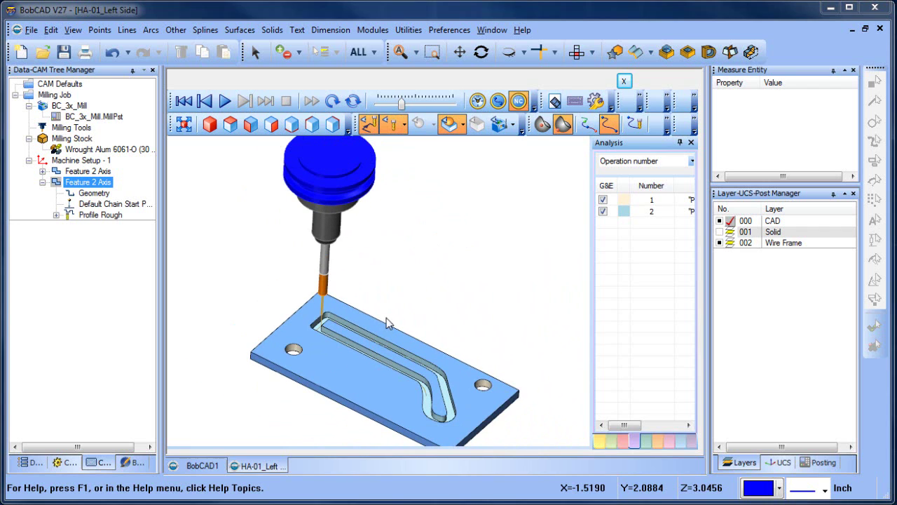
Exit the simulation and show the Solid layer as the active layer in place of the Wire Frame layer.
scroll(414, 297, "down", 2)
scroll(406, 372, "up", 1)
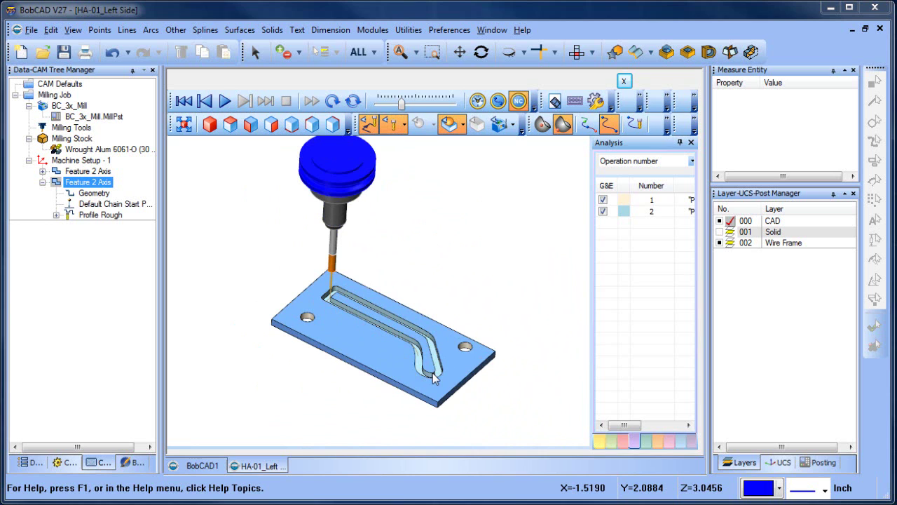
left_click(624, 81)
middle_click_drag(429, 290, 663, 261)
left_click(724, 233)
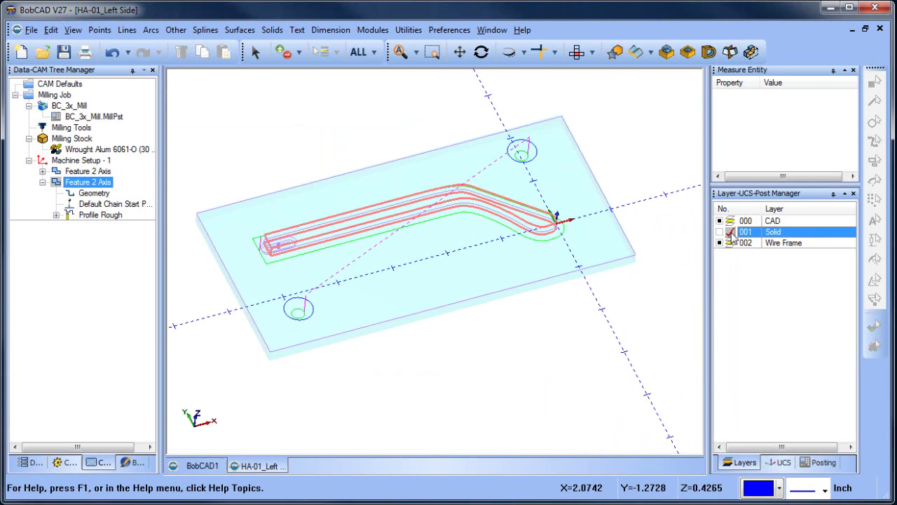
left_click(719, 242)
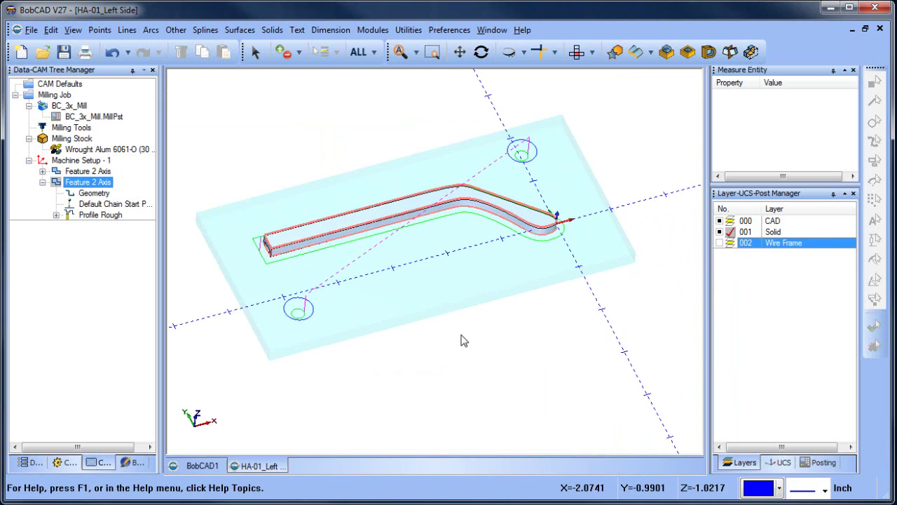
Collapse the second Feature 2 Axis in the CAM tree and select the first Feature 2 Axis.
middle_click_drag(467, 336, 320, 190)
right_click(320, 186)
left_click(350, 205)
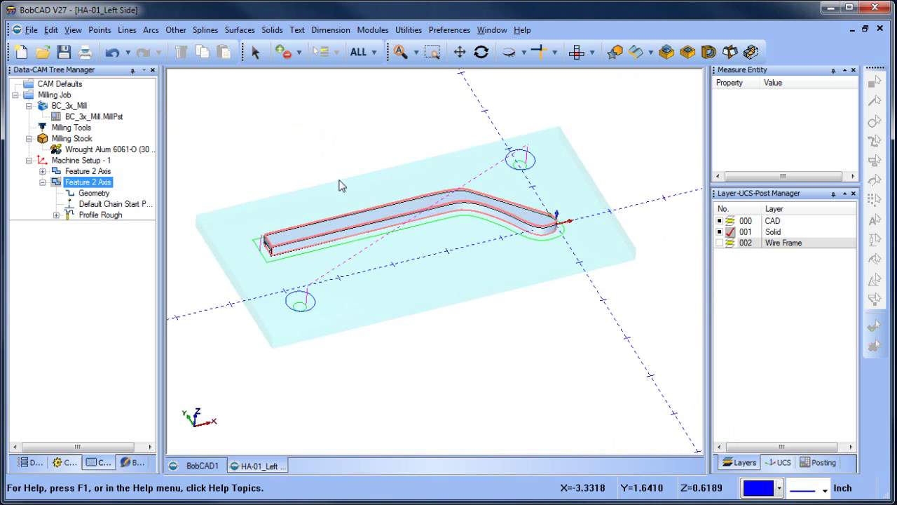
left_click(43, 183)
left_click(79, 161)
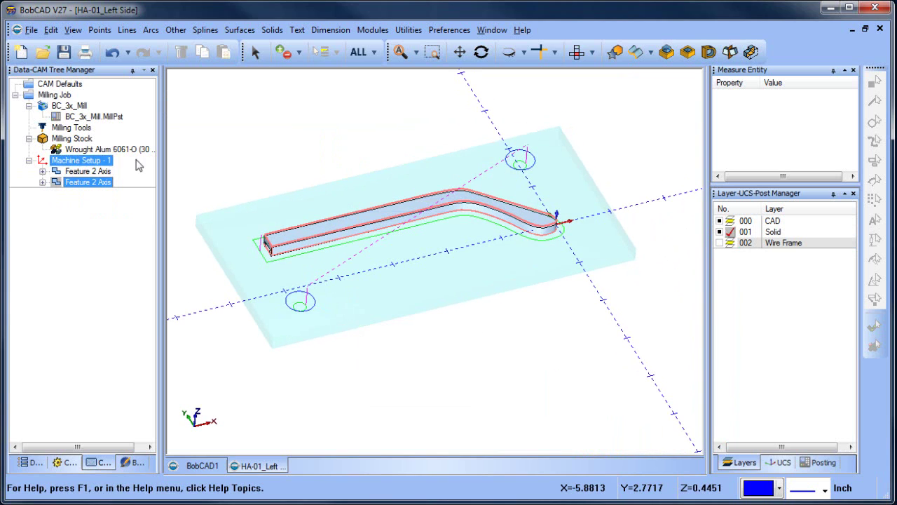
left_click(81, 171)
Unstitch the arm solid into surfaces and untrim its top surface.
middle_click_drag(497, 255, 472, 260)
left_click(240, 29)
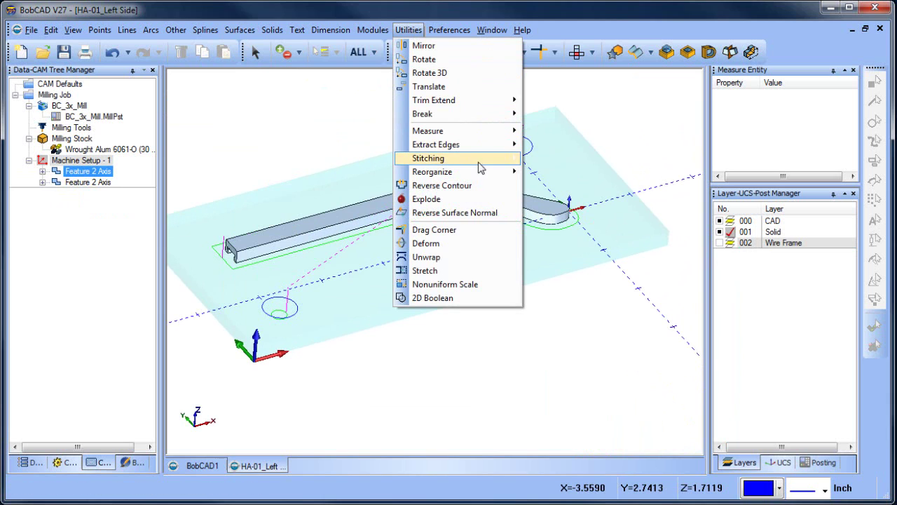
mouse_move(482, 165)
left_click(584, 172)
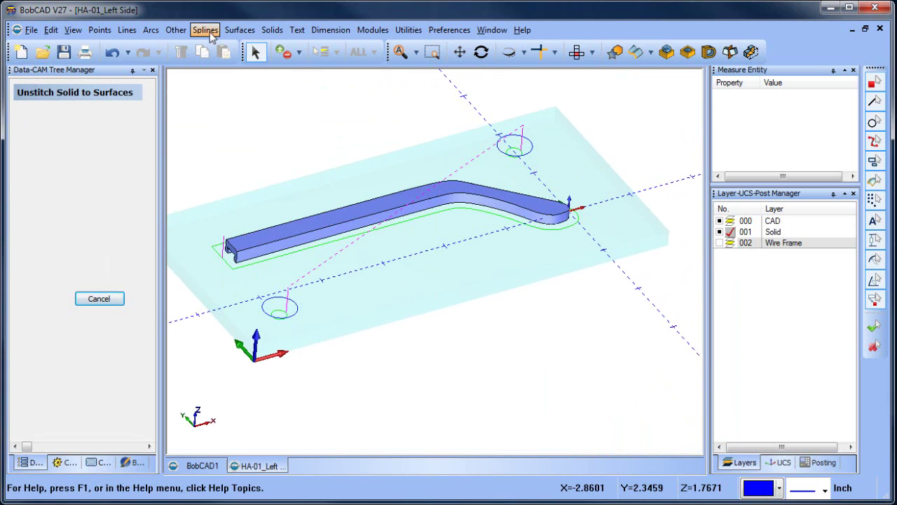
left_click(240, 30)
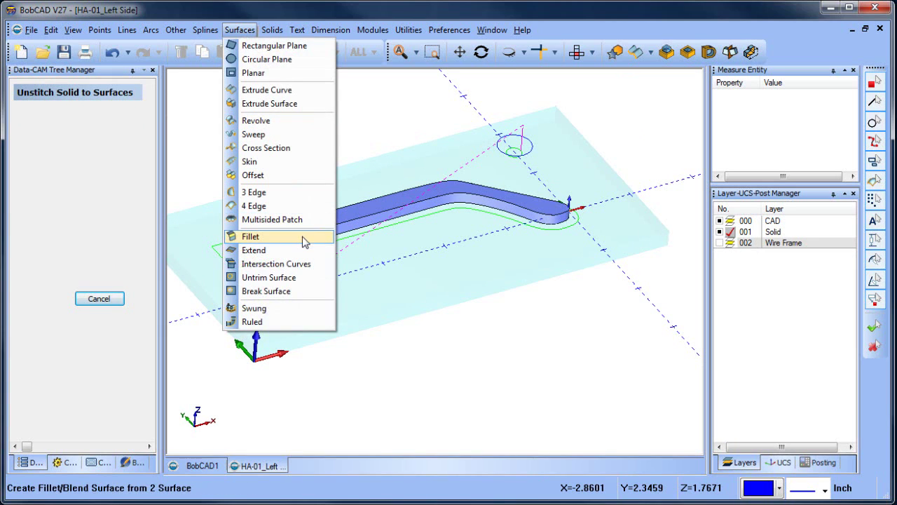
left_click(254, 277)
left_click(355, 214)
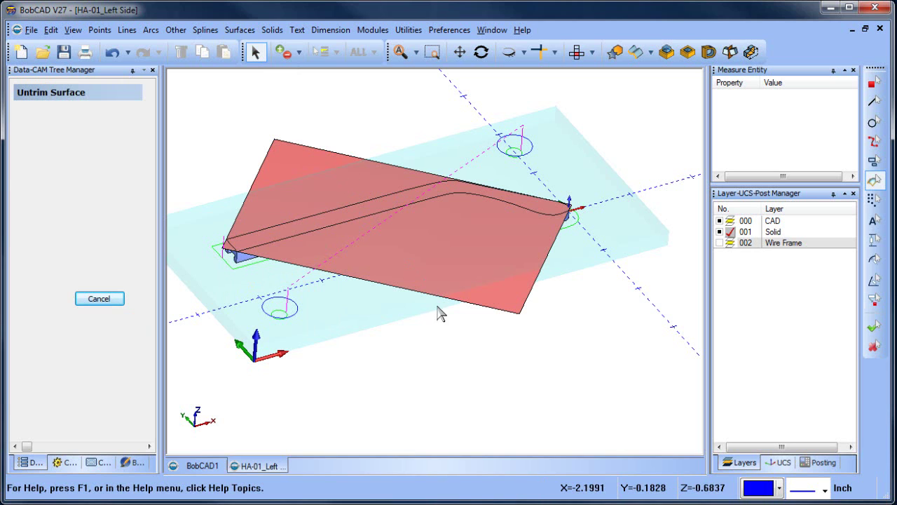
Undo the untrimming of the top surface and the unstitching of the arm solid.
middle_click_drag(437, 310, 452, 336)
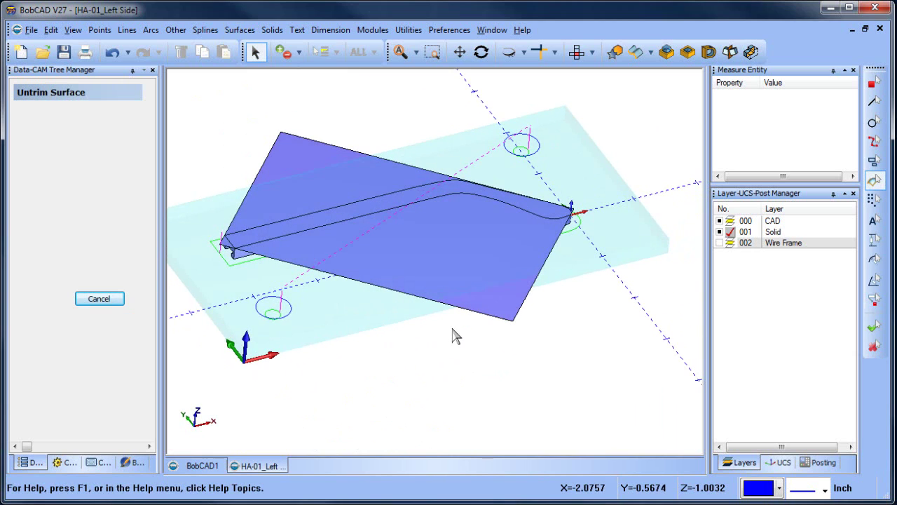
left_click(112, 53)
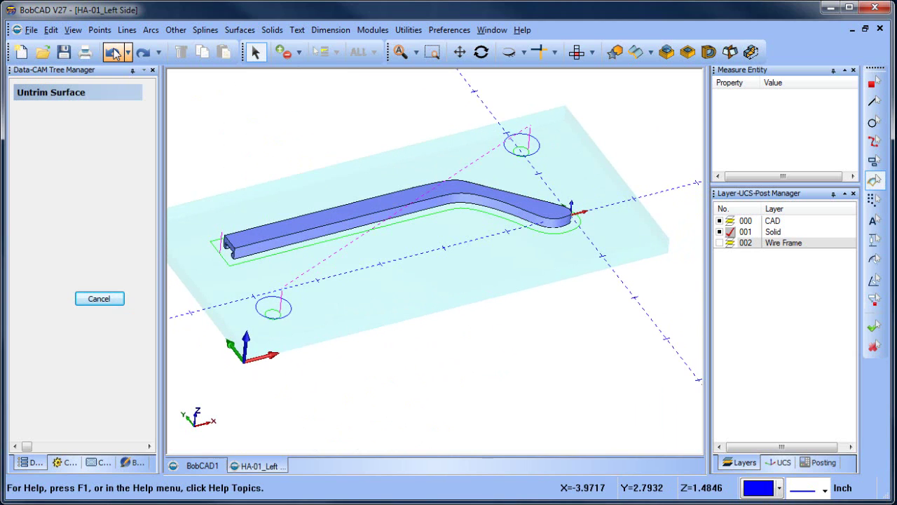
left_click(112, 465)
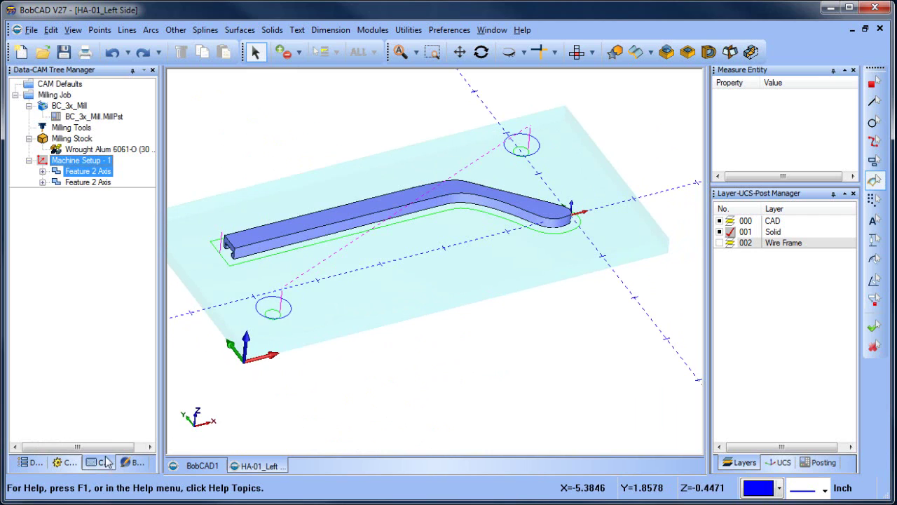
left_click(82, 182)
right_click(82, 182)
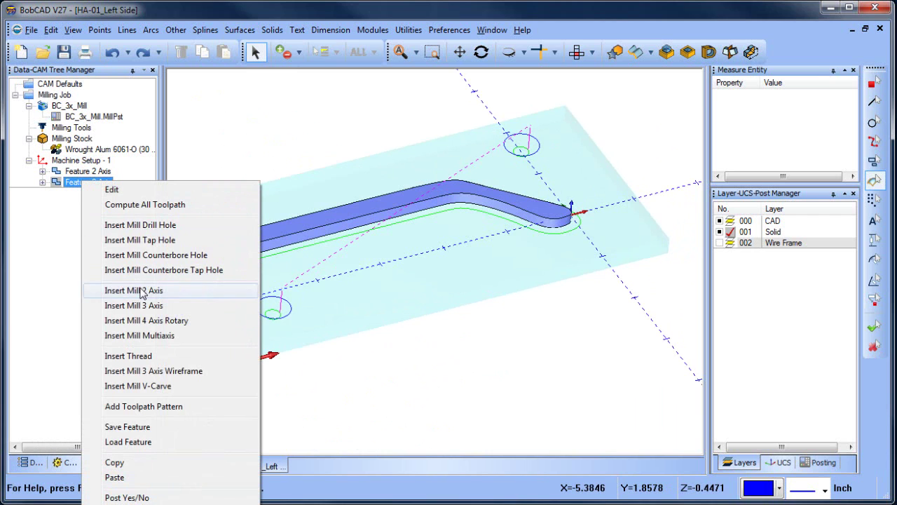
left_click(114, 52)
Add a Mill 3 Axis feature to Machine Setup - 1 and select all visible solid geometry for it.
left_click(80, 161)
right_click(80, 161)
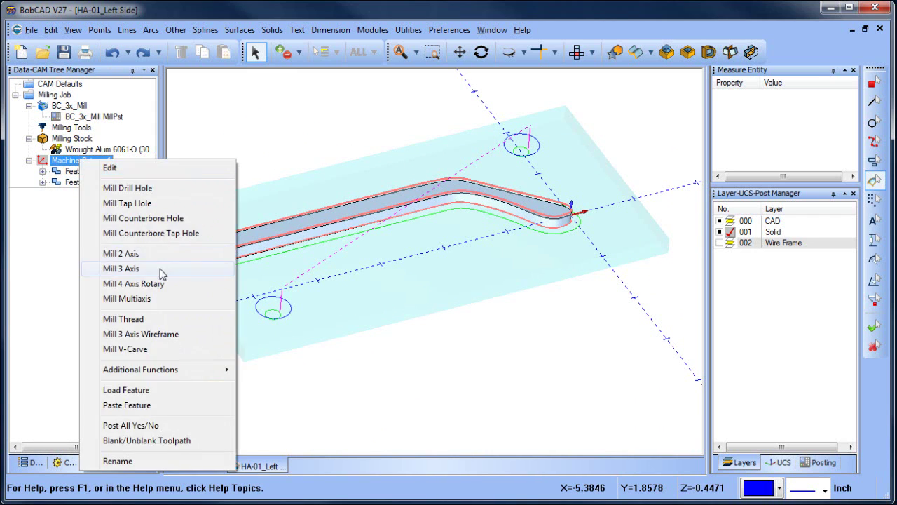
left_click(159, 270)
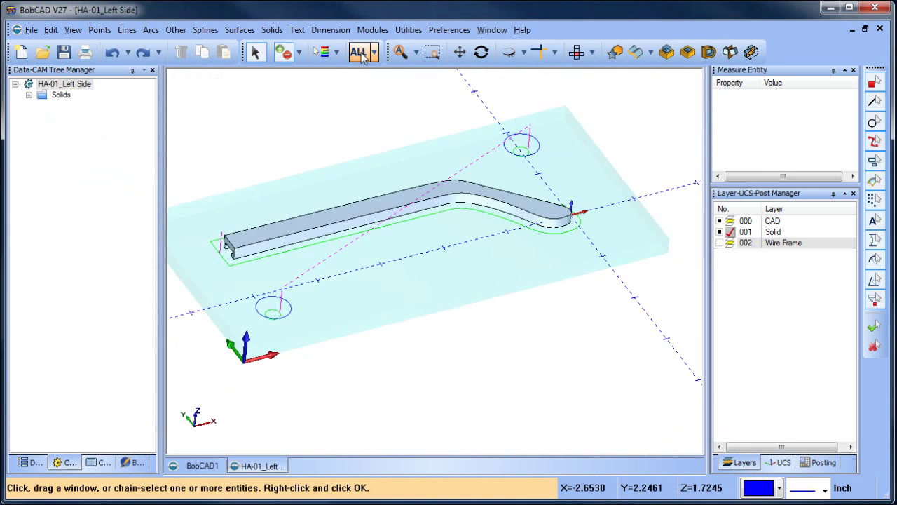
left_click(362, 57)
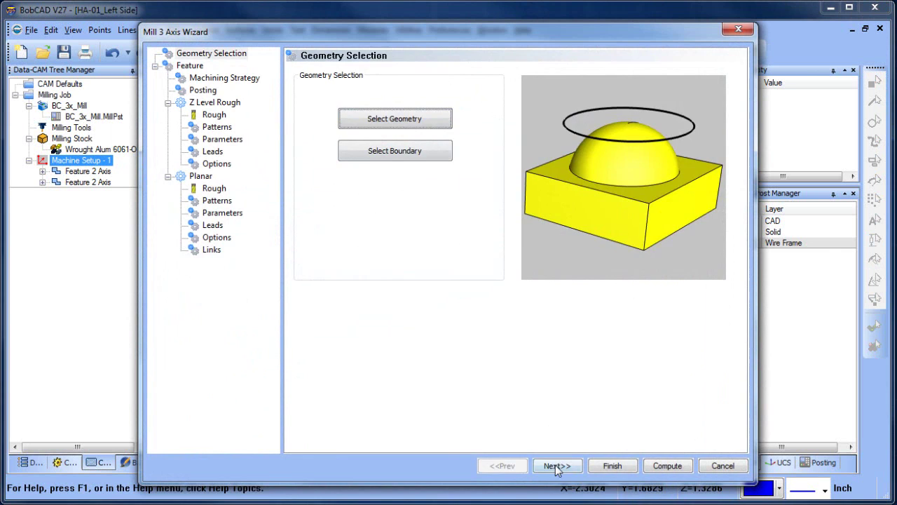
Set the 3-axis feature's machining strategy to the standard Planar operation.
left_click(558, 465)
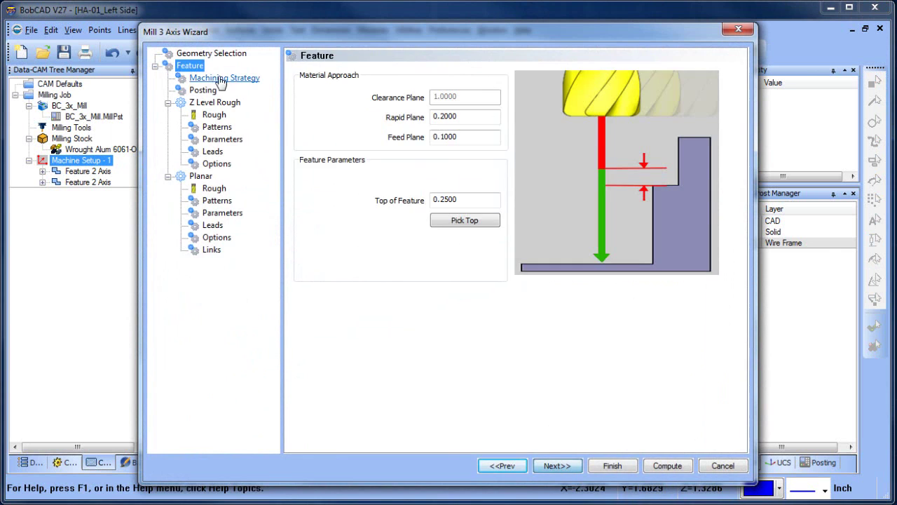
left_click(223, 78)
left_click(318, 198)
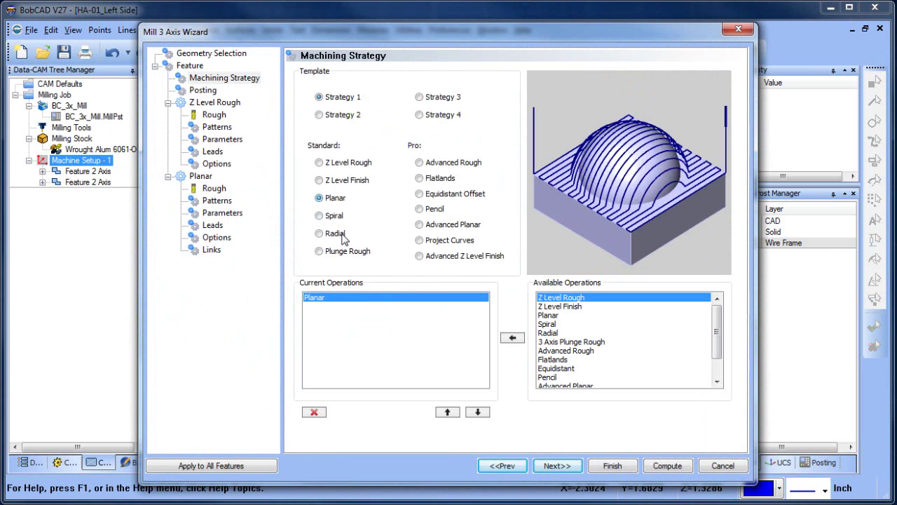
left_click(557, 466)
Go through the Planar tool and pattern settings, set the stepover to 0.05, and compute the toolpath.
left_click(214, 114)
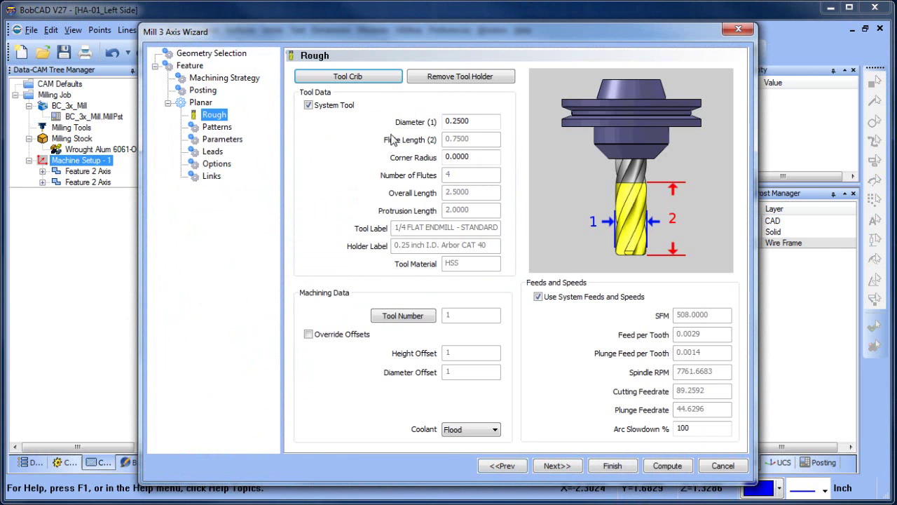
double_click(481, 156)
left_click(216, 127)
double_click(502, 223)
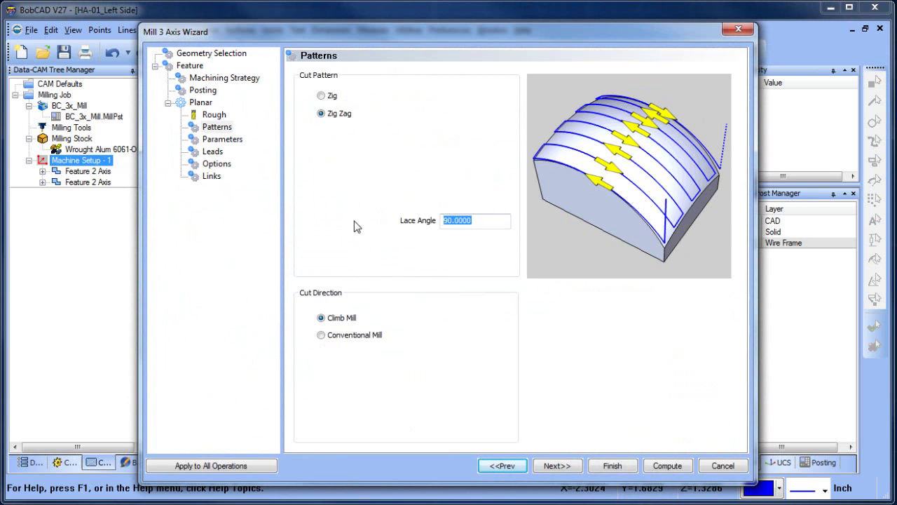
left_click(223, 138)
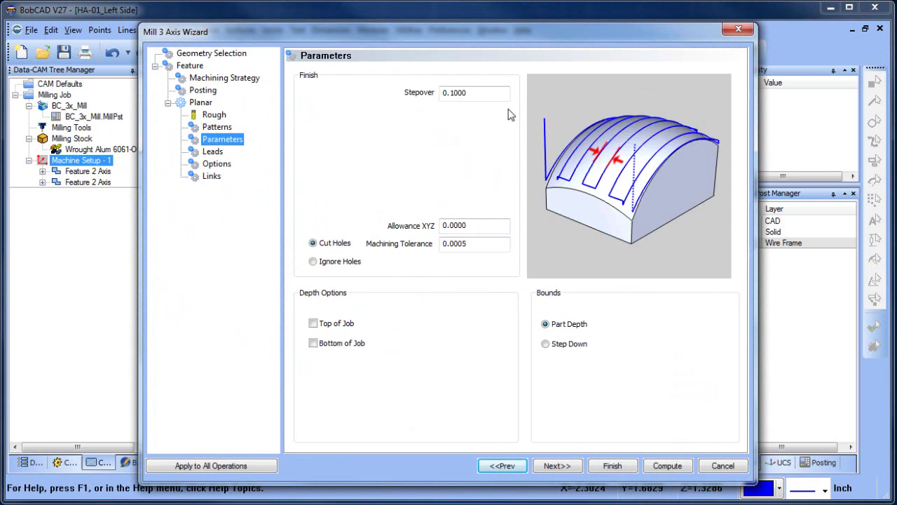
key("Tab")
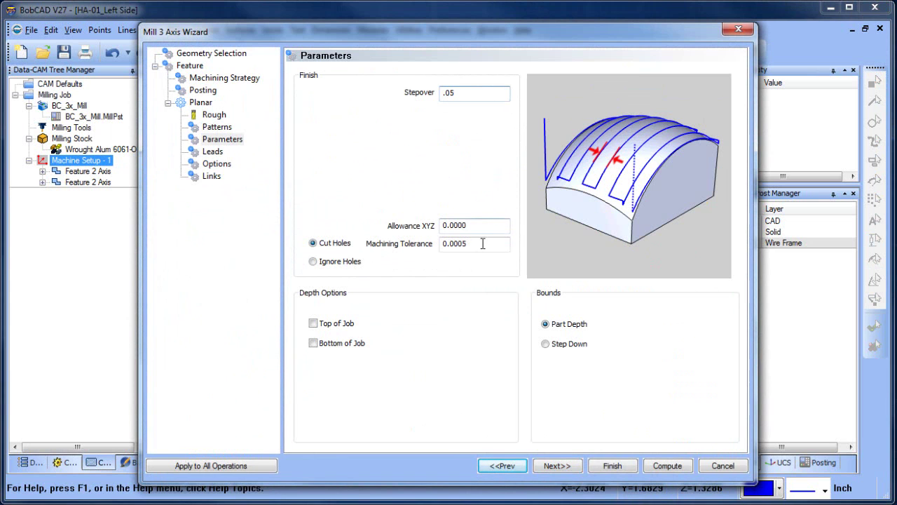
left_click(221, 140)
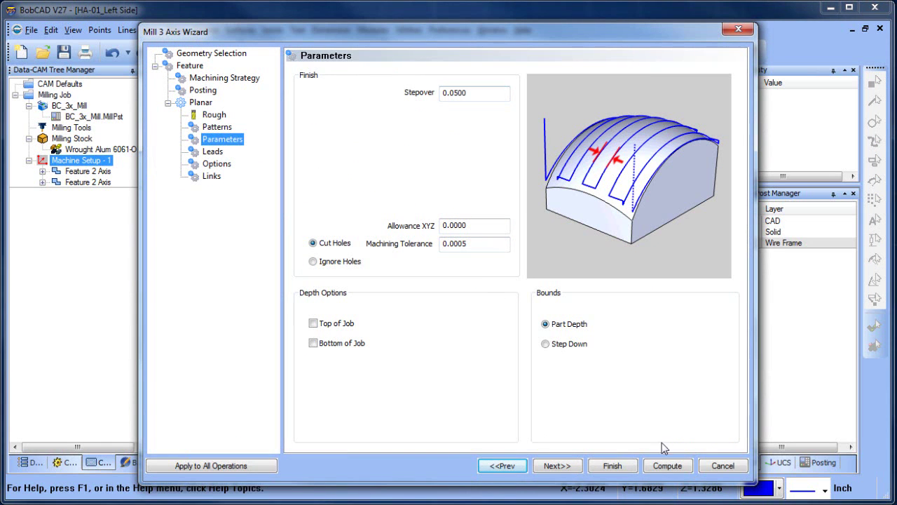
left_click(663, 466)
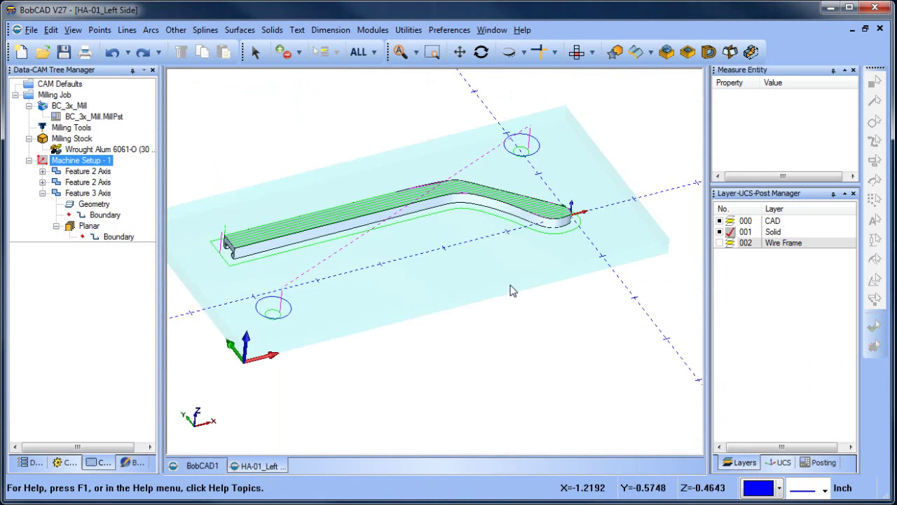
Examine the planar toolpath on the arm's top face, especially around its rounded end.
middle_click_drag(512, 291, 519, 213)
scroll(531, 241, "up", 5)
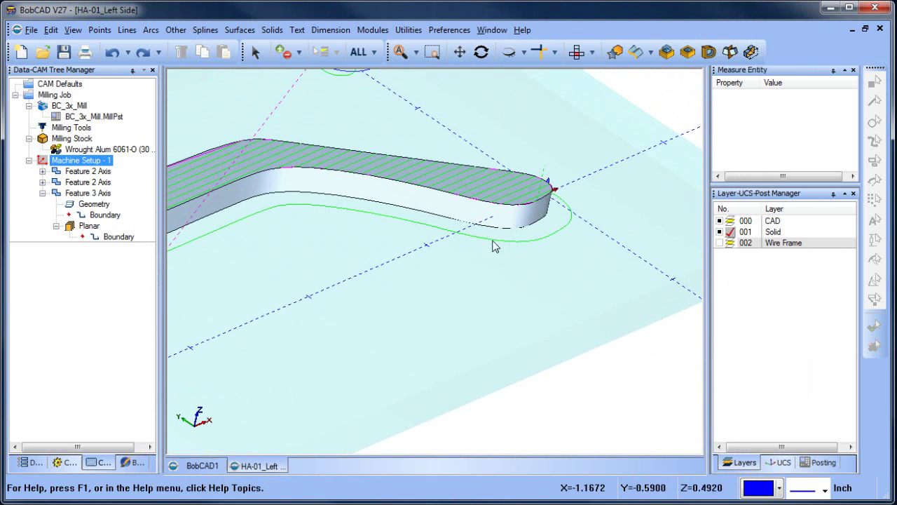
scroll(477, 259, "down", 3)
middle_click_drag(427, 286, 553, 240)
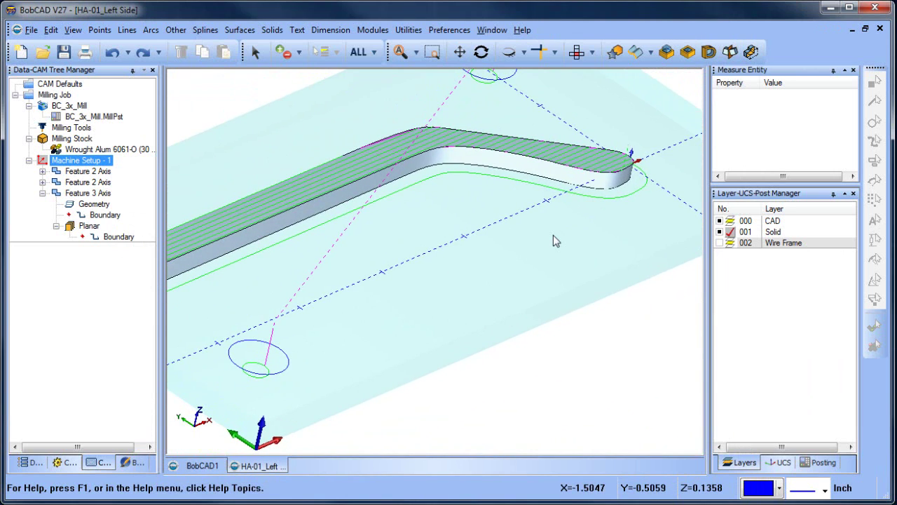
scroll(511, 246, "down", 3)
middle_click_drag(511, 246, 507, 271)
Add a new layer and extract the edges of the arm's top face onto it in orange.
right_click(777, 244)
left_click(826, 251)
left_click(408, 29)
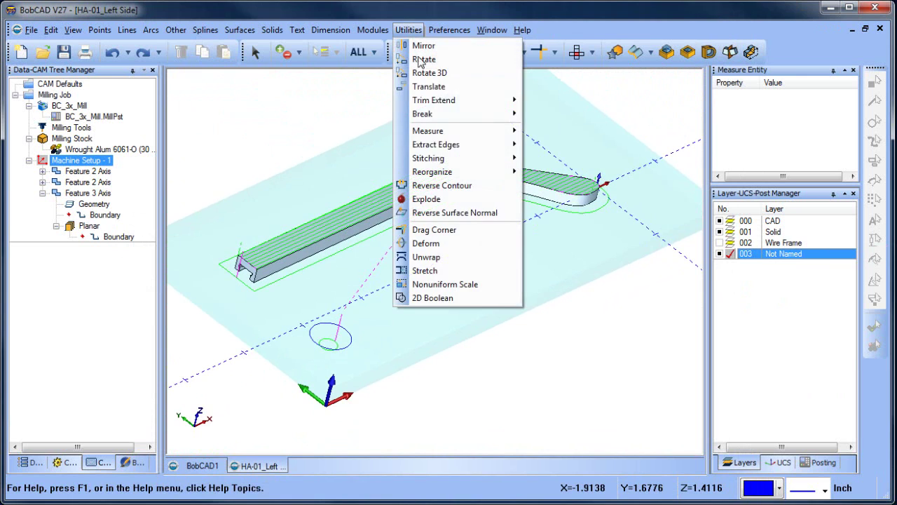
left_click(527, 145)
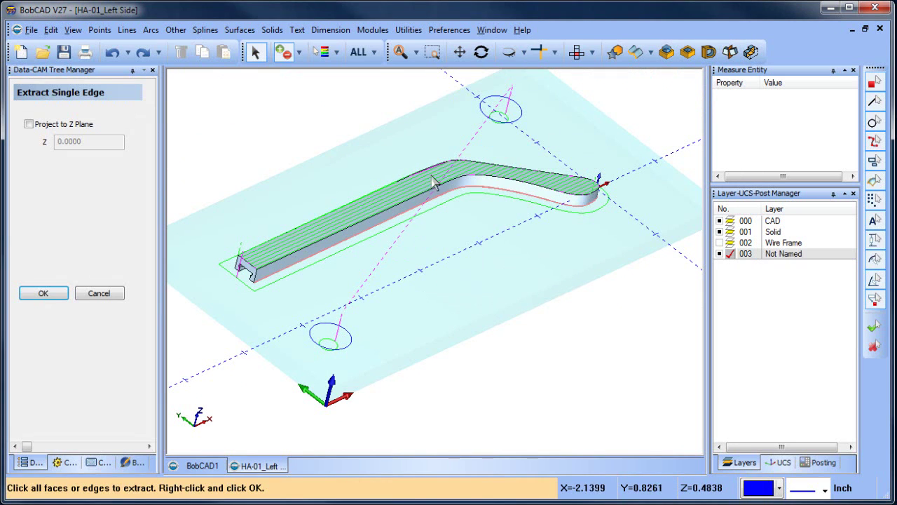
left_click(443, 175)
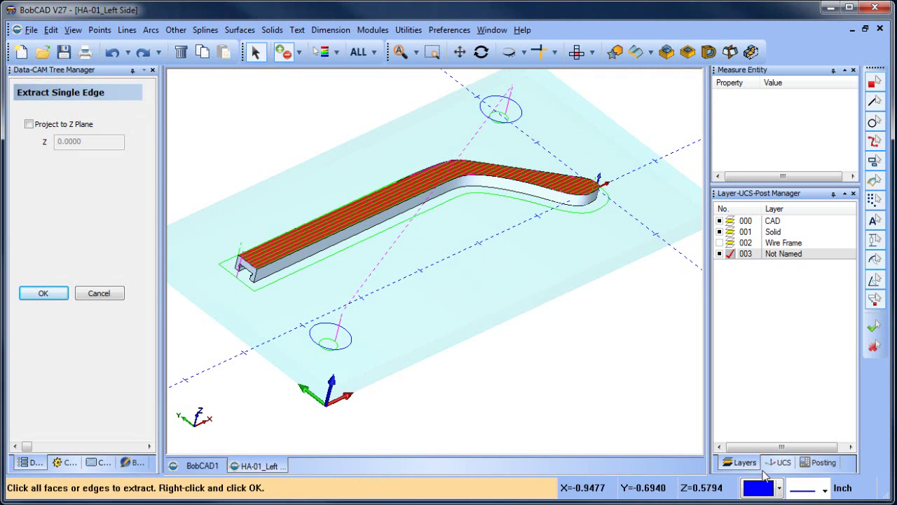
left_click(779, 487)
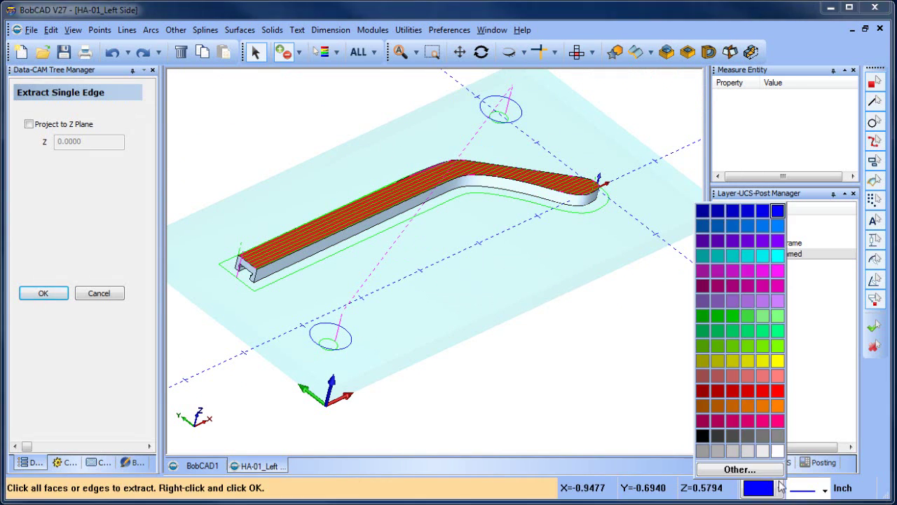
left_click(778, 406)
right_click(545, 272)
left_click(561, 276)
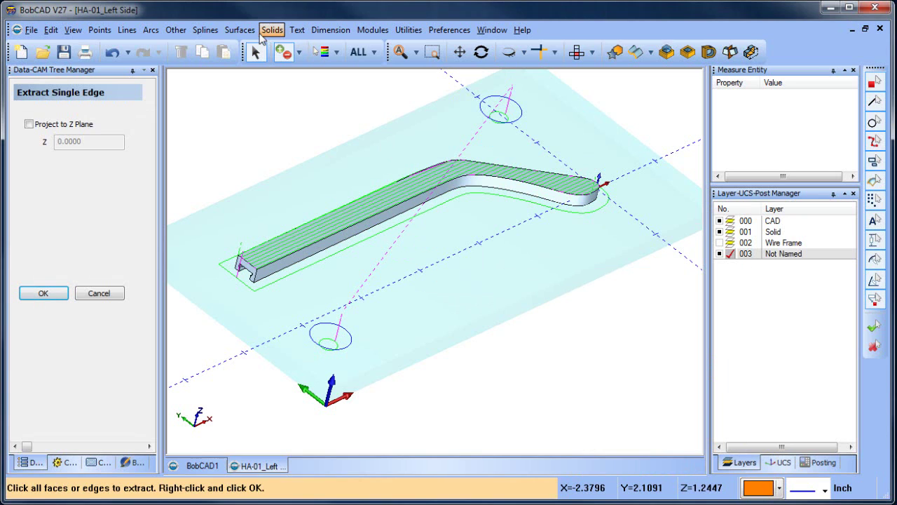
Hide the Solid and CAD layers and blank all toolpaths of Machine Setup - 1.
left_click(719, 231)
left_click(720, 221)
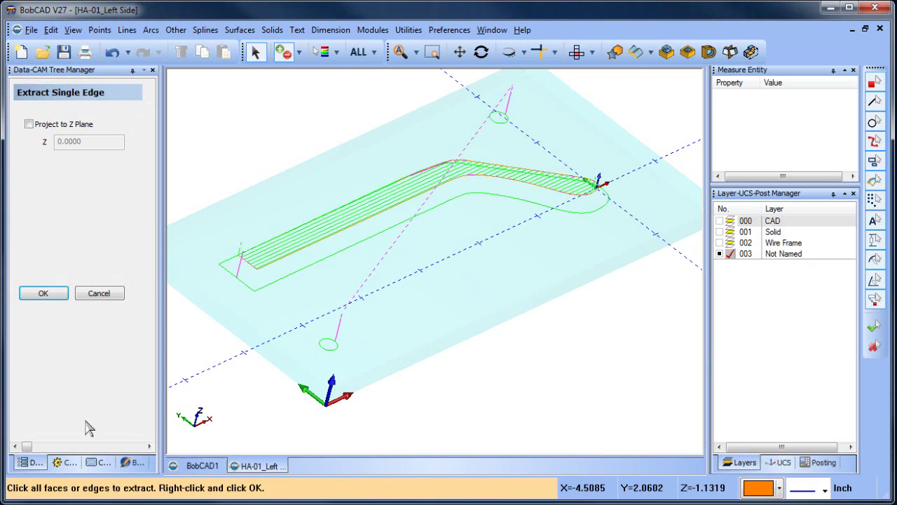
left_click(96, 463)
right_click(82, 160)
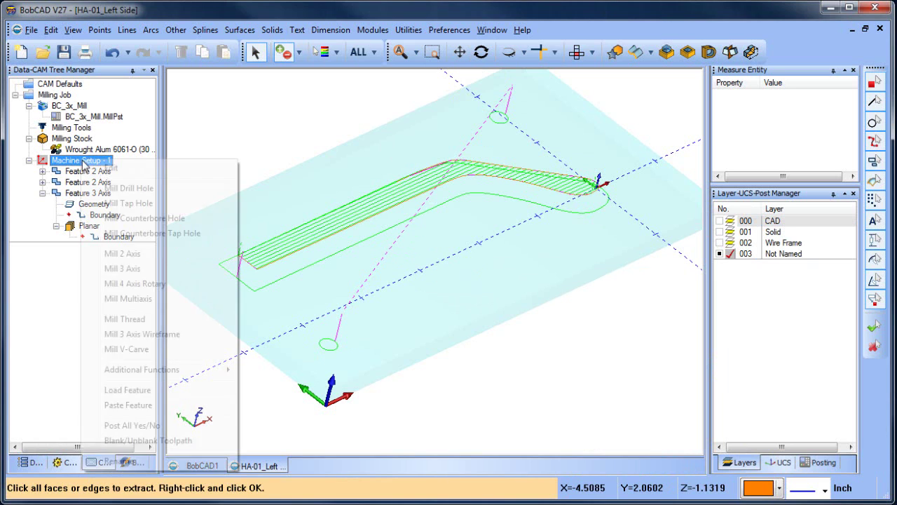
left_click(178, 442)
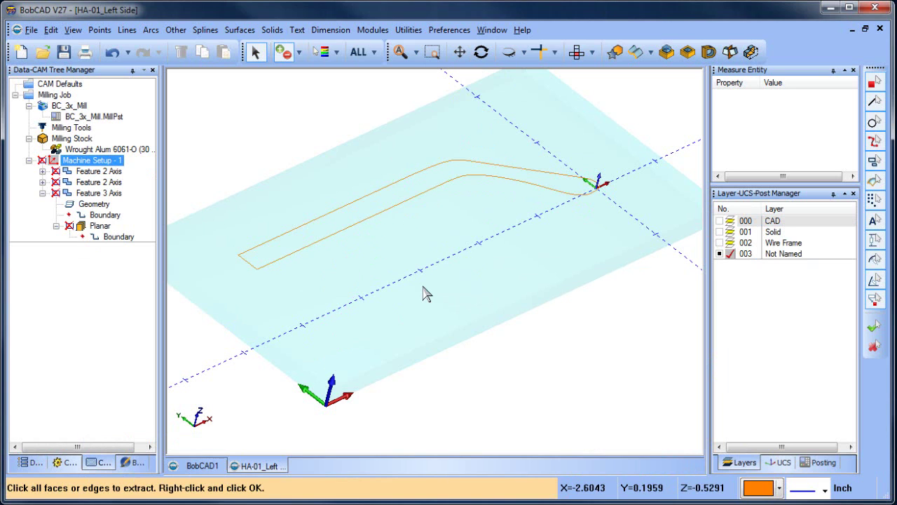
Offset the arm outline outward by 0.1 inch as a single closed chain.
left_click(176, 30)
left_click(221, 100)
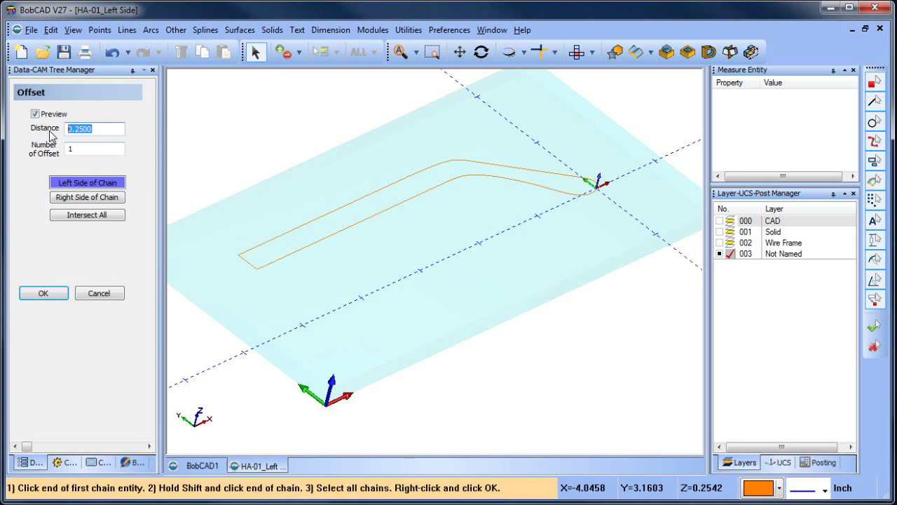
type(".1")
key("Return")
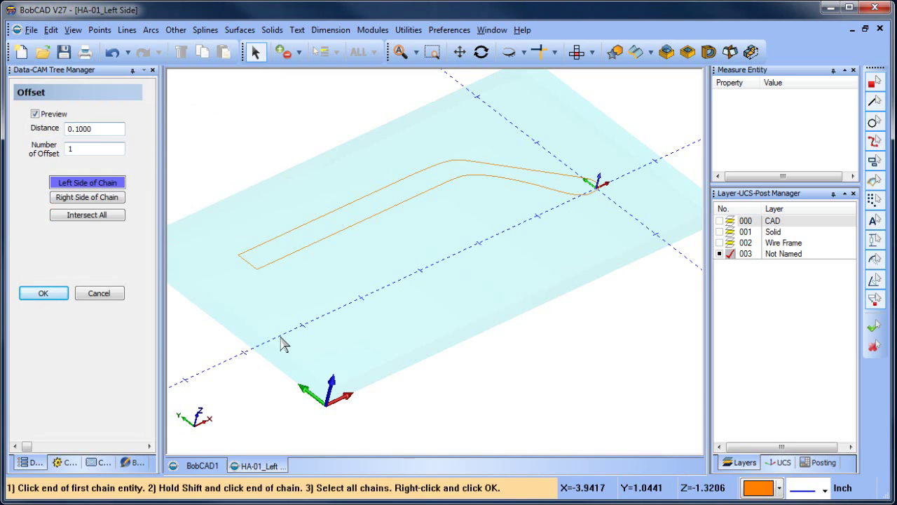
left_click(398, 202)
right_click(471, 254)
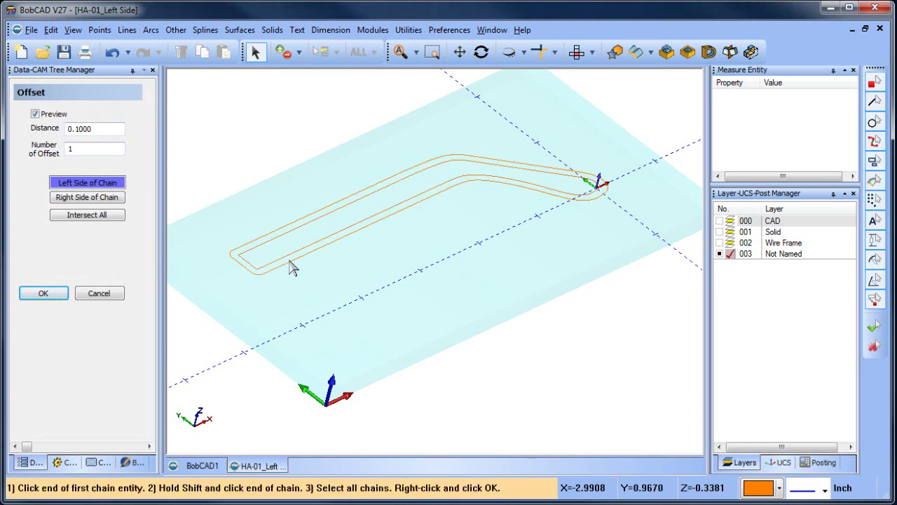
left_click(90, 296)
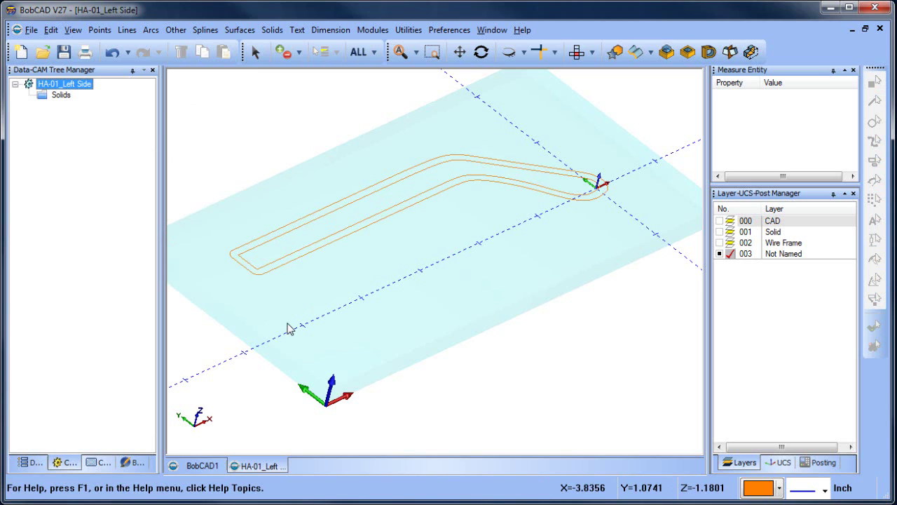
Show the Solid layer and unstitch the arm solid into separate surfaces.
left_click(720, 232)
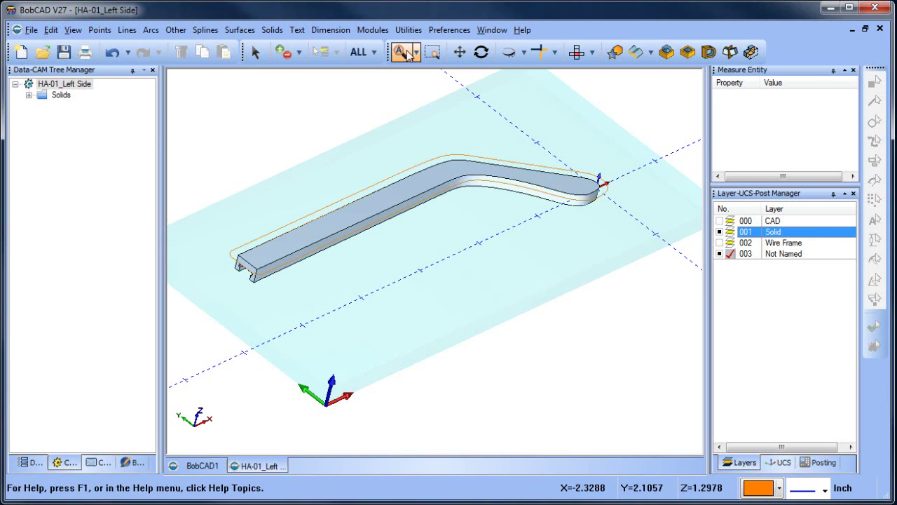
left_click(409, 30)
mouse_move(472, 160)
left_click(582, 171)
left_click(403, 203)
right_click(274, 142)
left_click(298, 157)
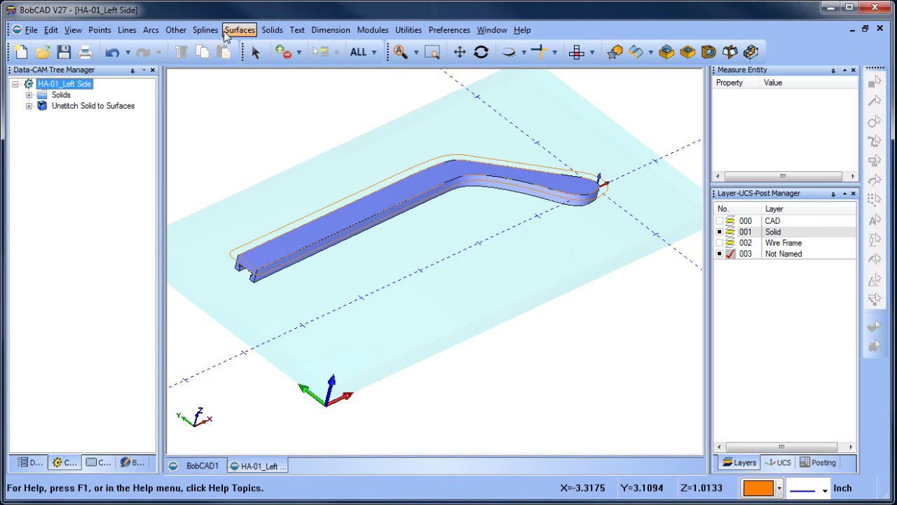
Untrim the arm's top surface into a full rectangular plane.
left_click(233, 31)
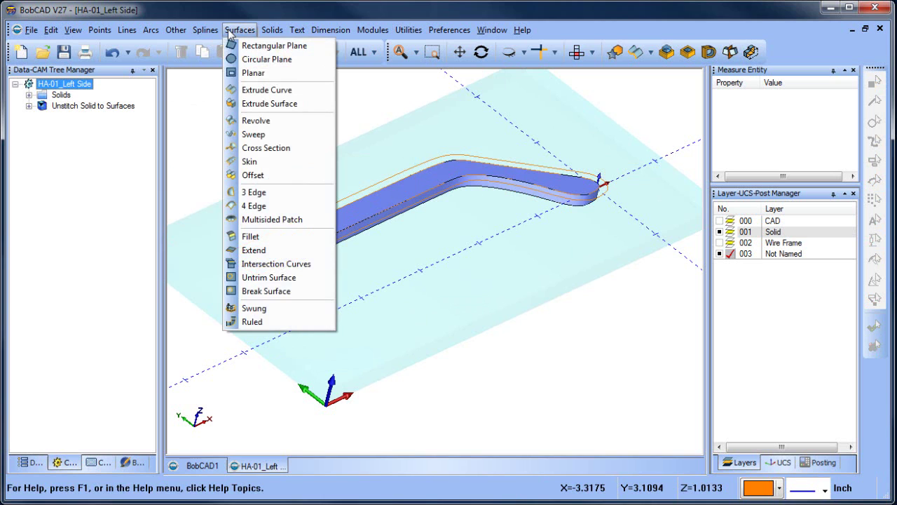
left_click(300, 279)
left_click(344, 220)
right_click(336, 106)
left_click(382, 125)
middle_click_drag(503, 392, 513, 364)
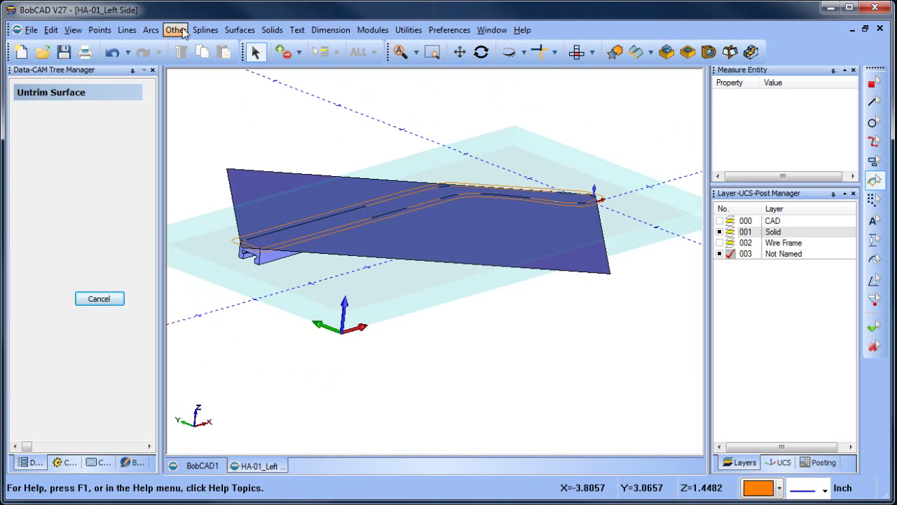
Extend all four edges of the untrimmed top surface by 0.25 inch.
left_click(239, 30)
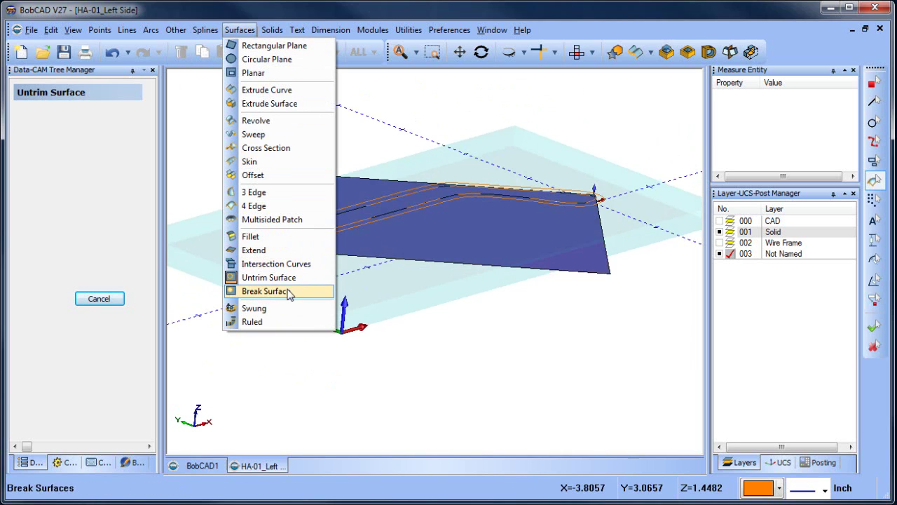
left_click(284, 250)
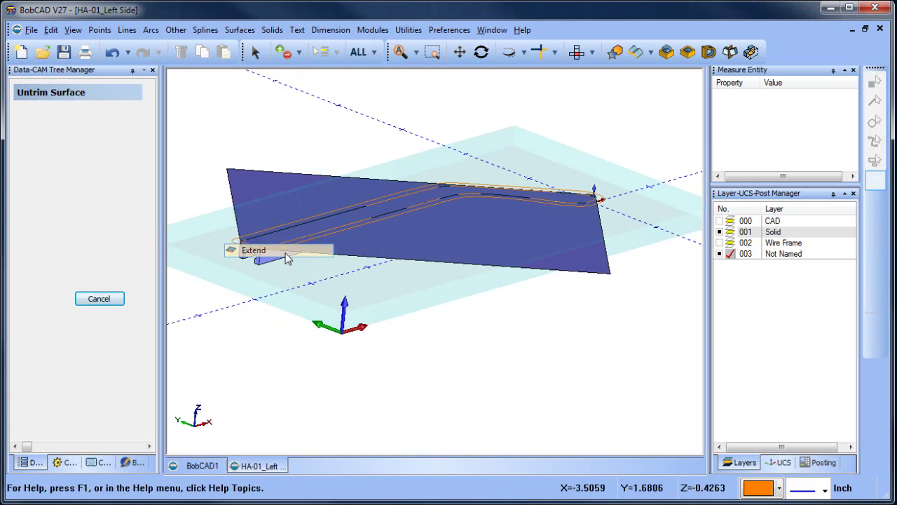
left_click(232, 203)
left_click(112, 52)
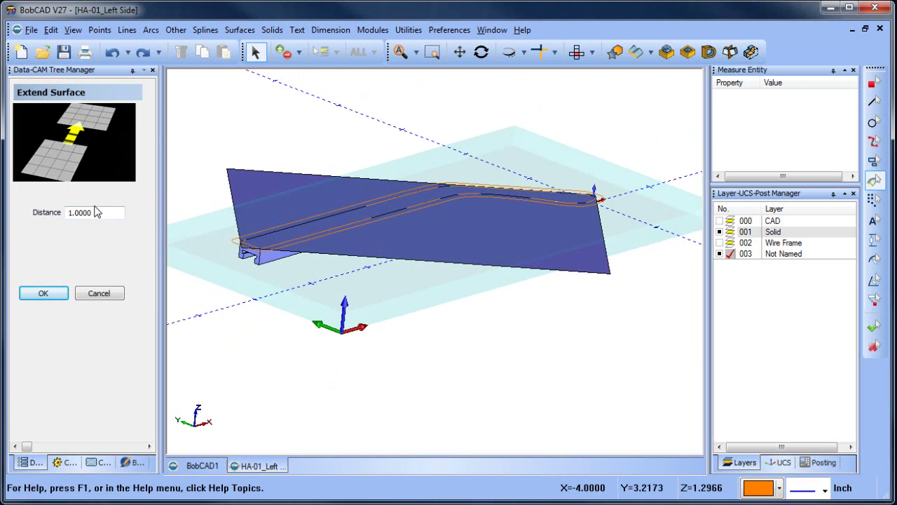
type(".25")
key("Return")
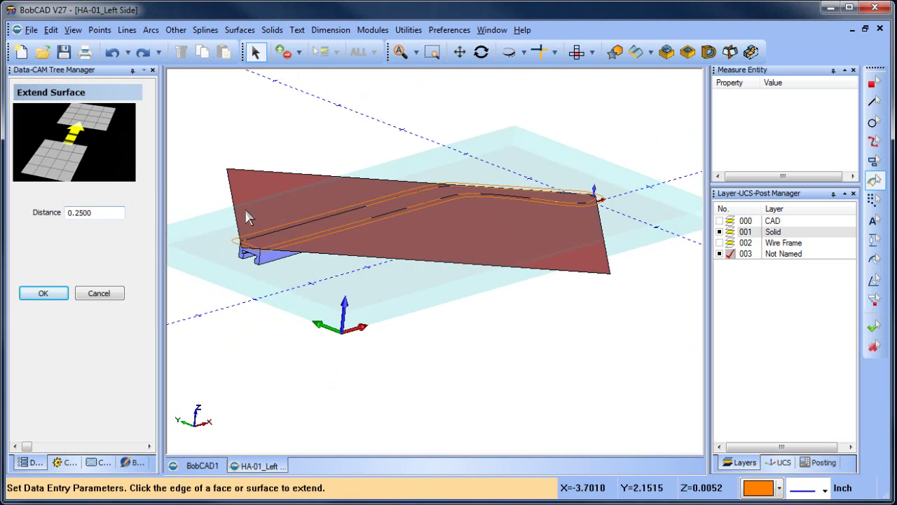
left_click(237, 201)
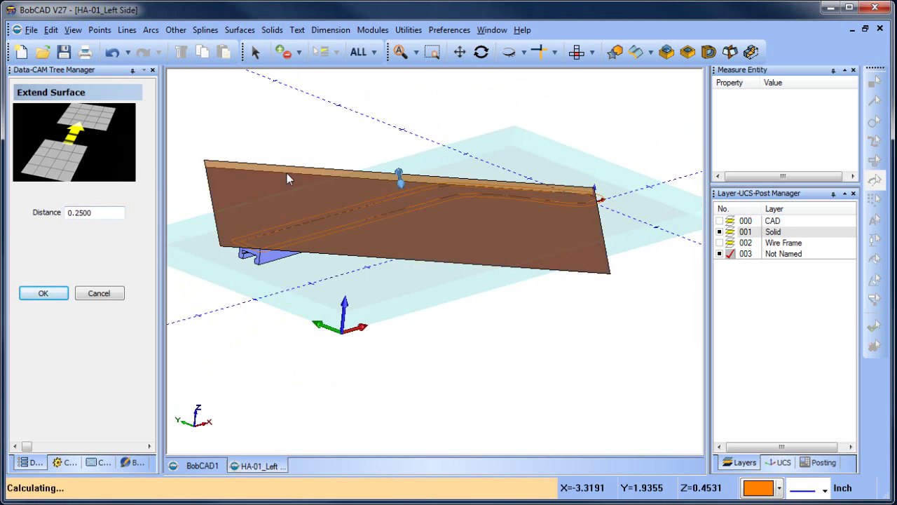
left_click(610, 247)
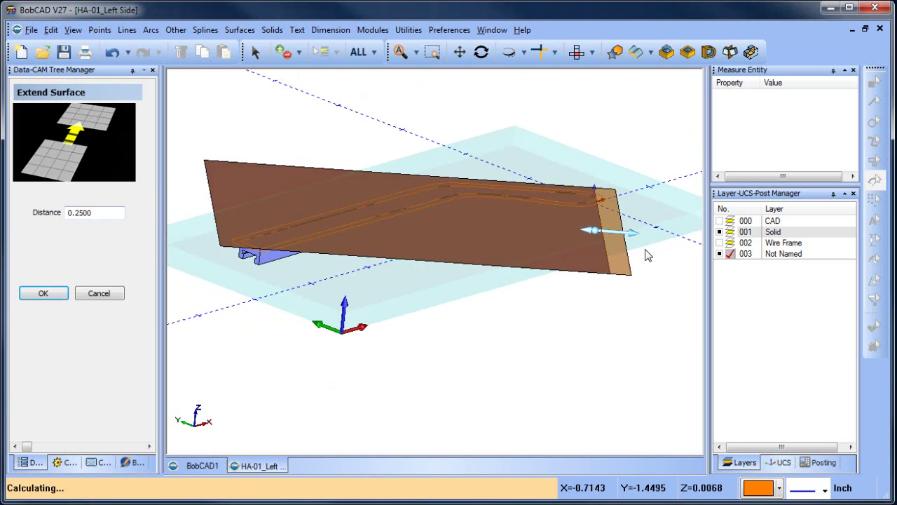
left_click(585, 279)
right_click(436, 122)
left_click(471, 139)
Break the extended top surface along the offset outline and delete the surplus surface outside it.
left_click(240, 29)
left_click(303, 290)
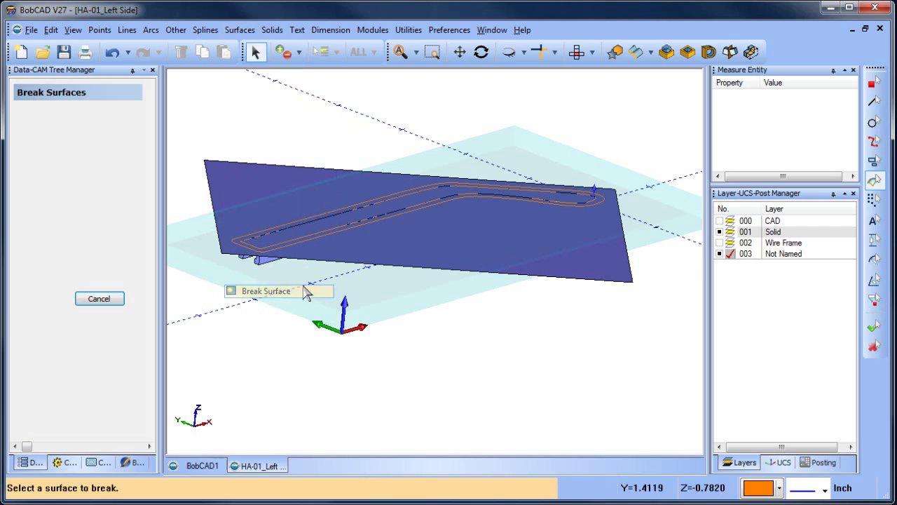
left_click(267, 191)
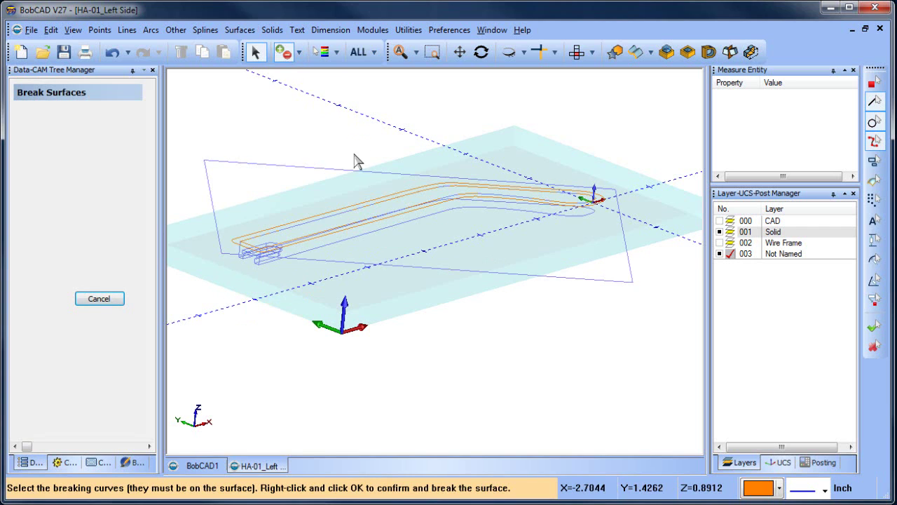
left_click(319, 223)
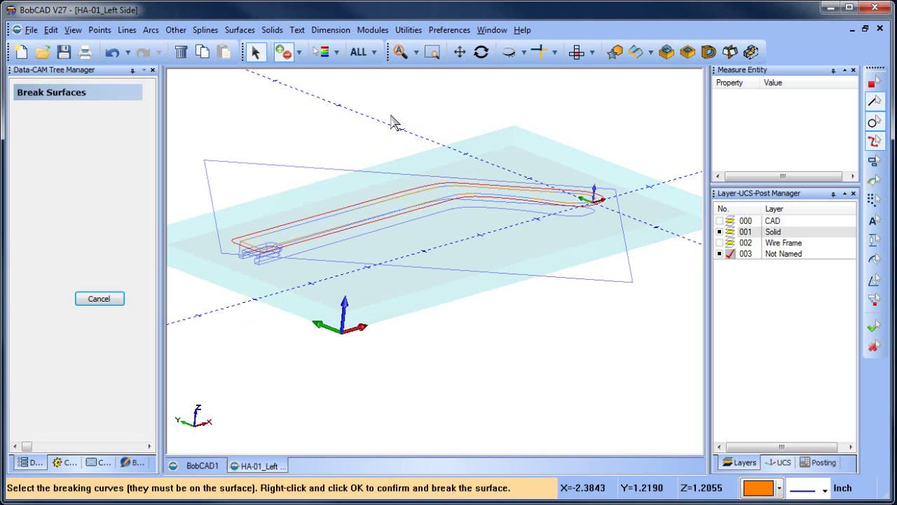
right_click(391, 117)
right_click(391, 115)
left_click(410, 126)
left_click(243, 176)
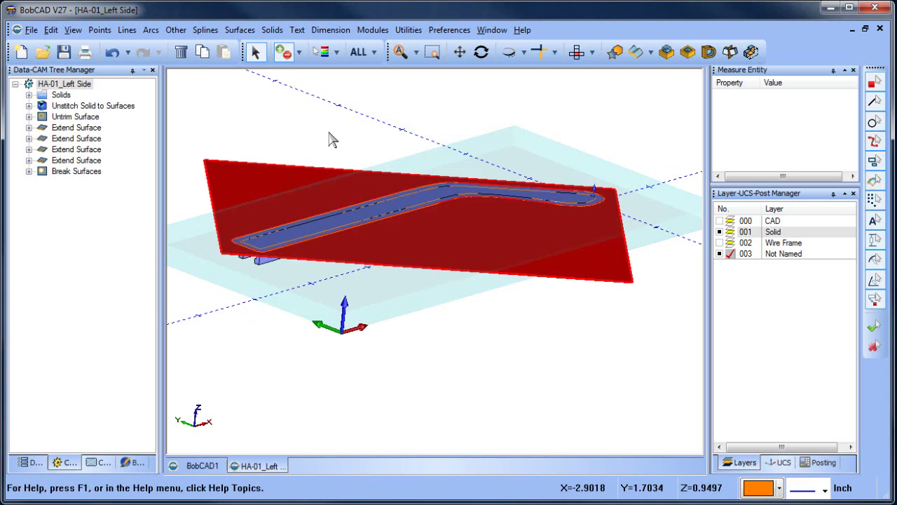
key("Delete")
middle_click_drag(506, 292, 494, 310)
Reselect the Feature 3 Axis geometry to include all visible surfaces and recompute the Planar toolpath.
left_click(103, 464)
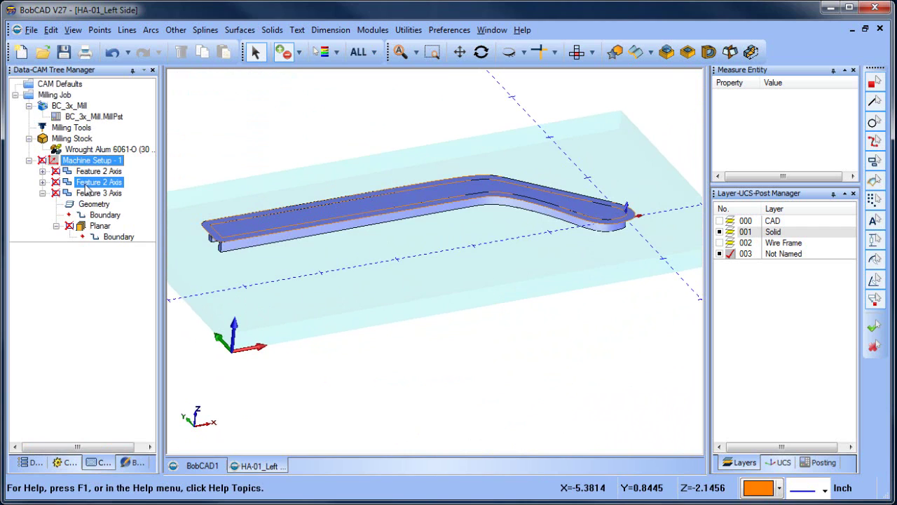
left_click(94, 204)
right_click(95, 205)
left_click(124, 210)
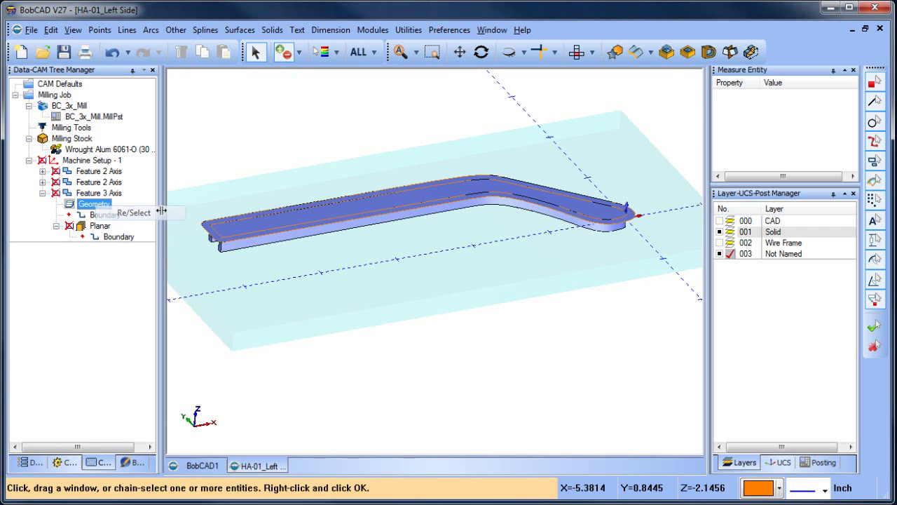
left_click(358, 52)
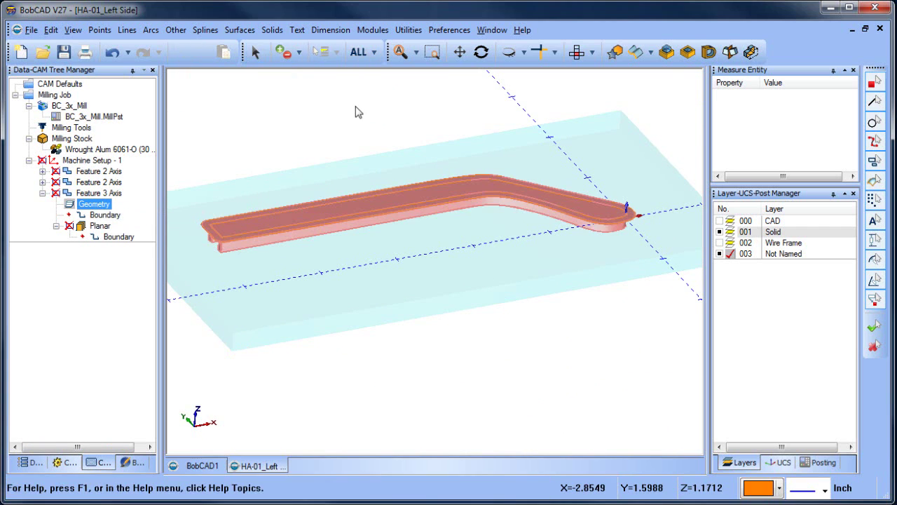
right_click(101, 227)
left_click(157, 241)
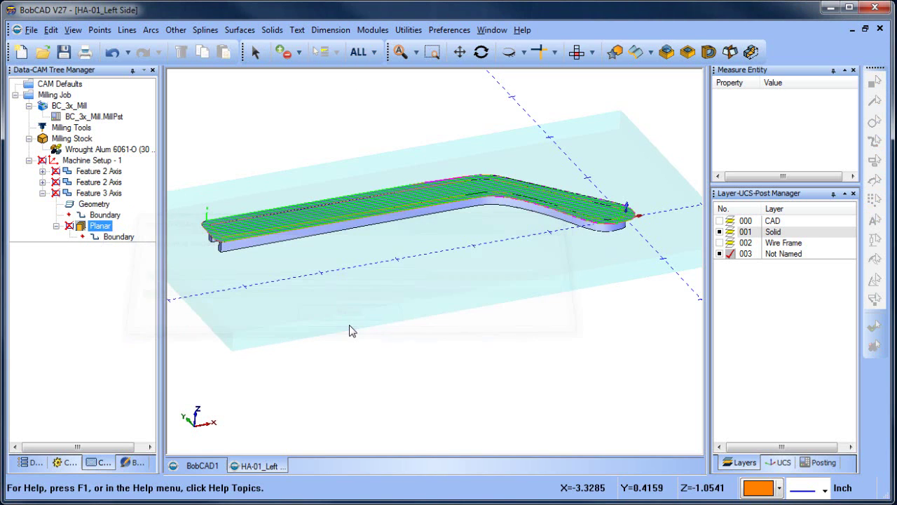
middle_click_drag(391, 315, 511, 329)
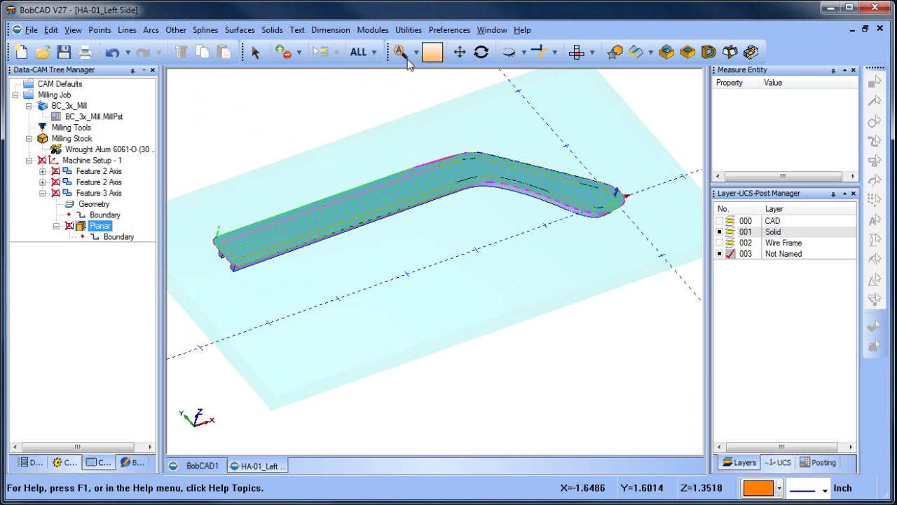
Simulate the whole milling job, inspect the machined stock around the arm pocket, and exit the simulation.
left_click(372, 30)
left_click(386, 119)
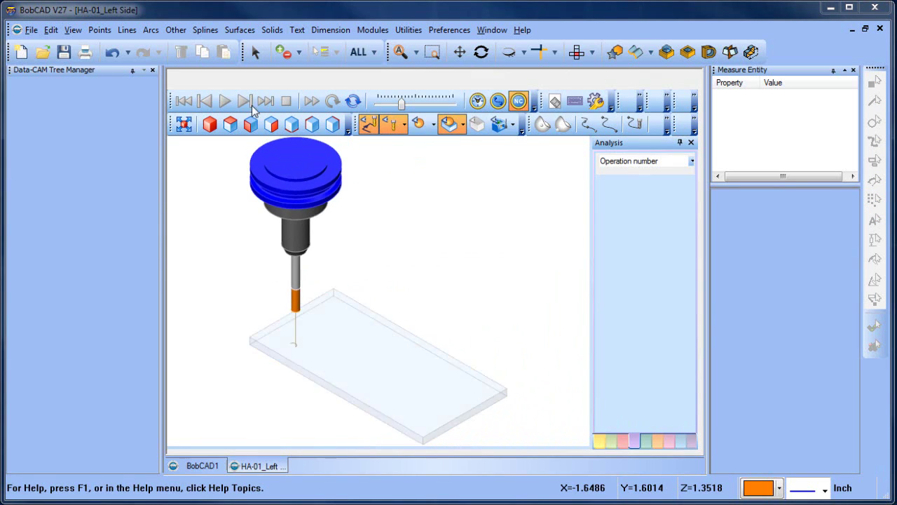
left_click(225, 102)
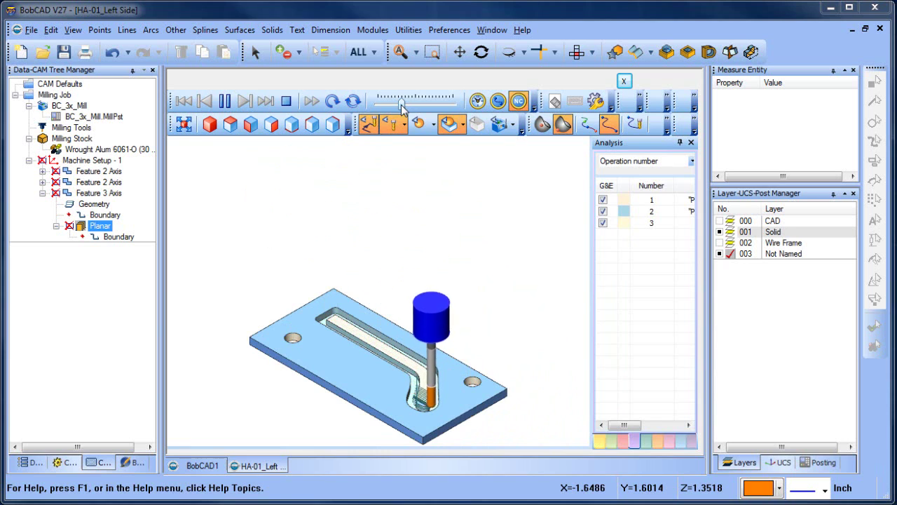
scroll(468, 274, "down", 1)
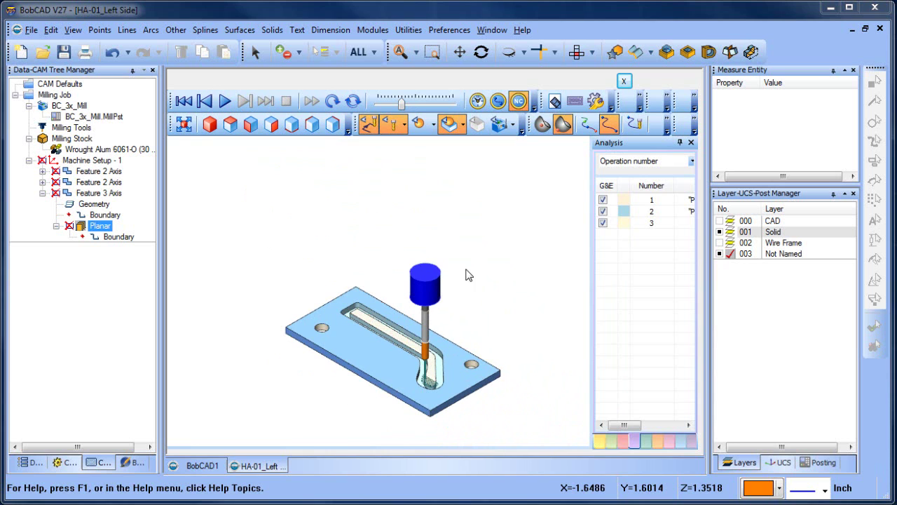
scroll(469, 273, "up", 1)
middle_click_drag(468, 274, 319, 377)
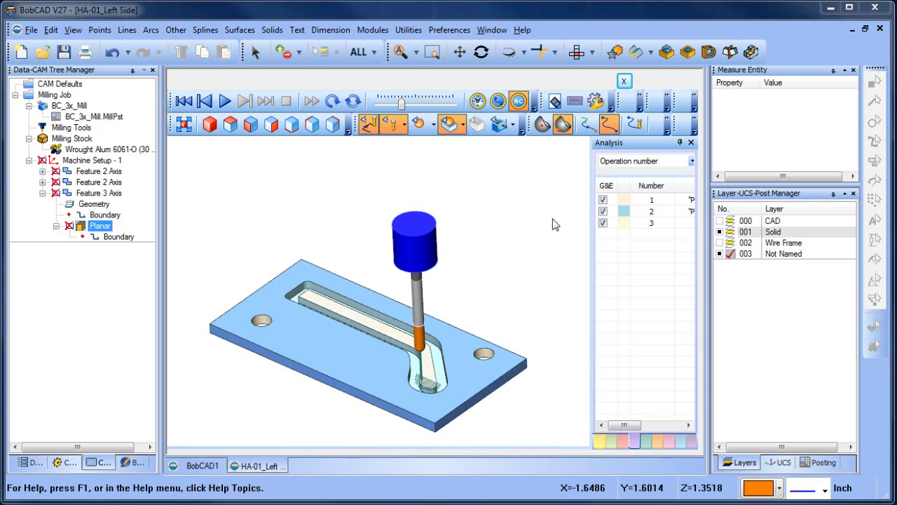
left_click(624, 81)
Reorder Machine Setup - 1 so that Feature 3 Axis comes before the second Feature 2 Axis.
left_click(62, 195)
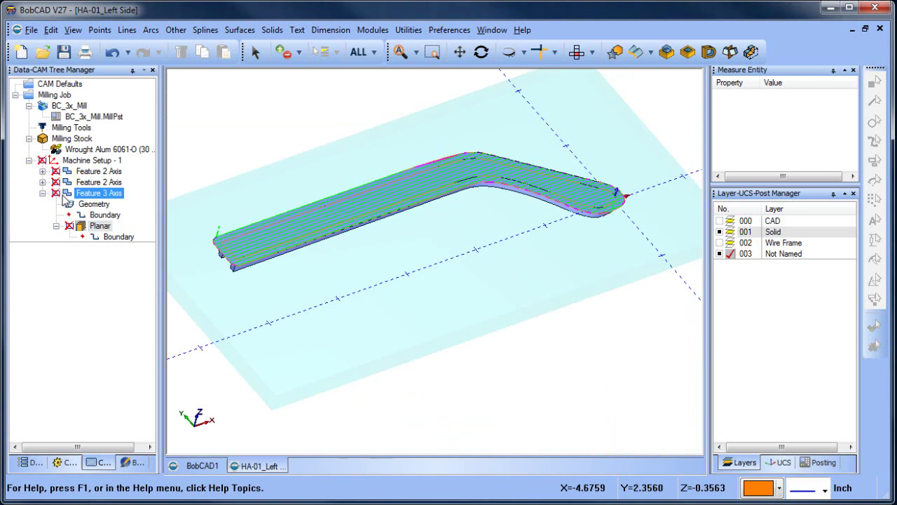
left_click(43, 194)
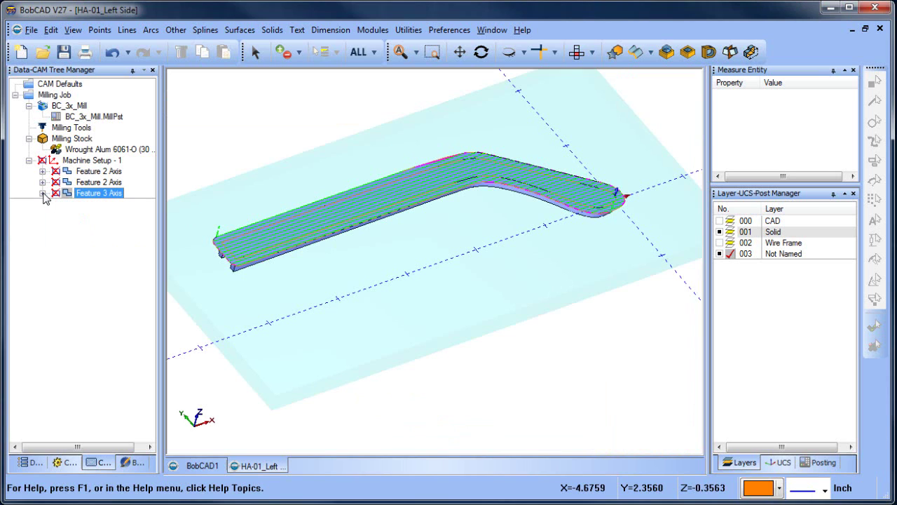
key("shift+Up")
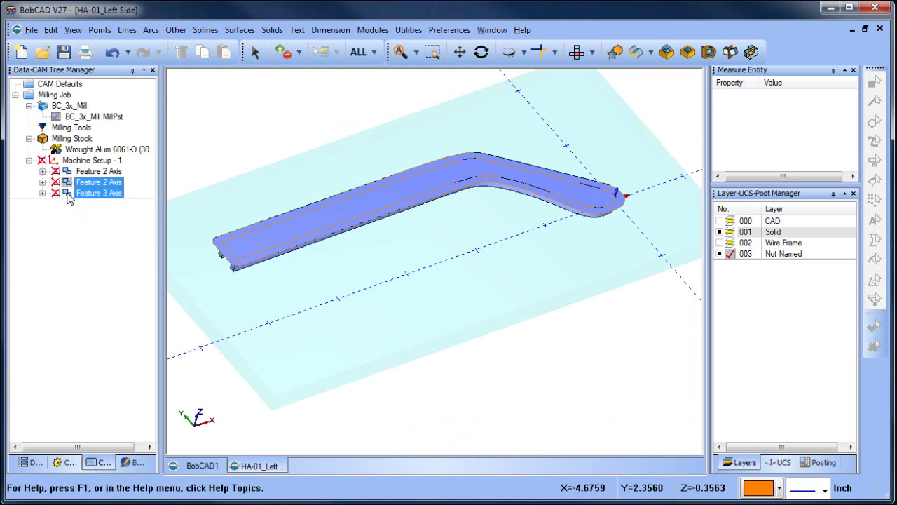
left_click(98, 181, "ctrl")
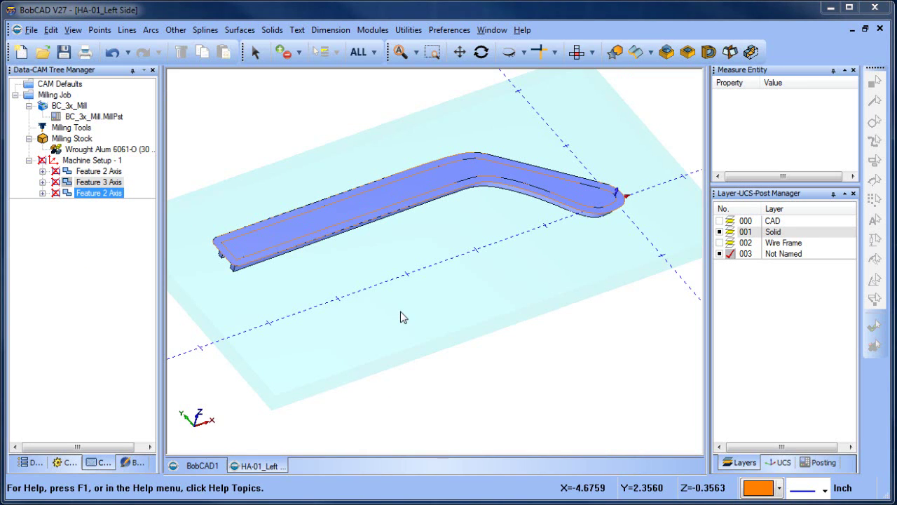
Reset the Milling Job's machining order to Individual Feature and accept it.
right_click(63, 95)
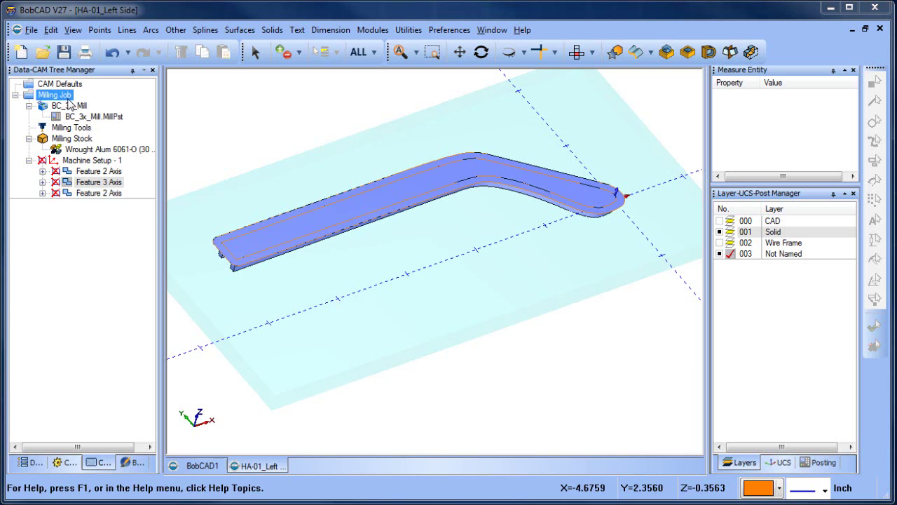
left_click(166, 124)
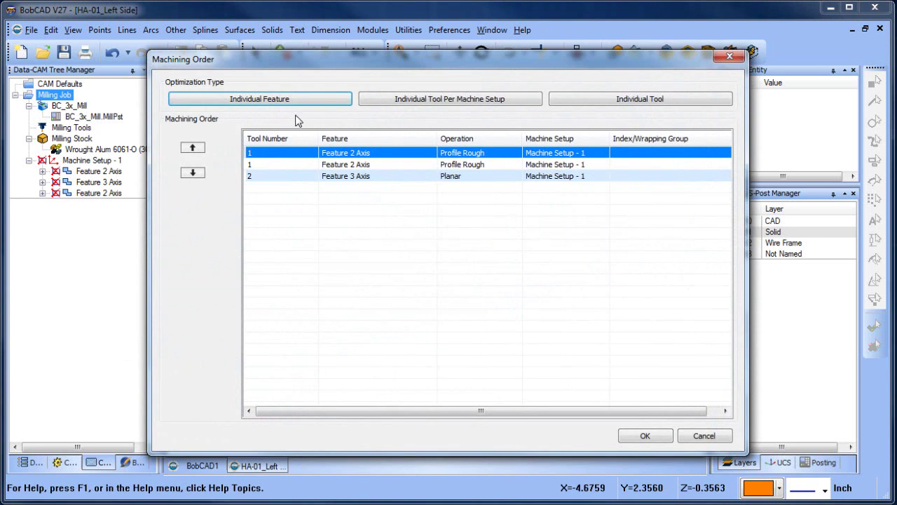
left_click(294, 102)
left_click(486, 289)
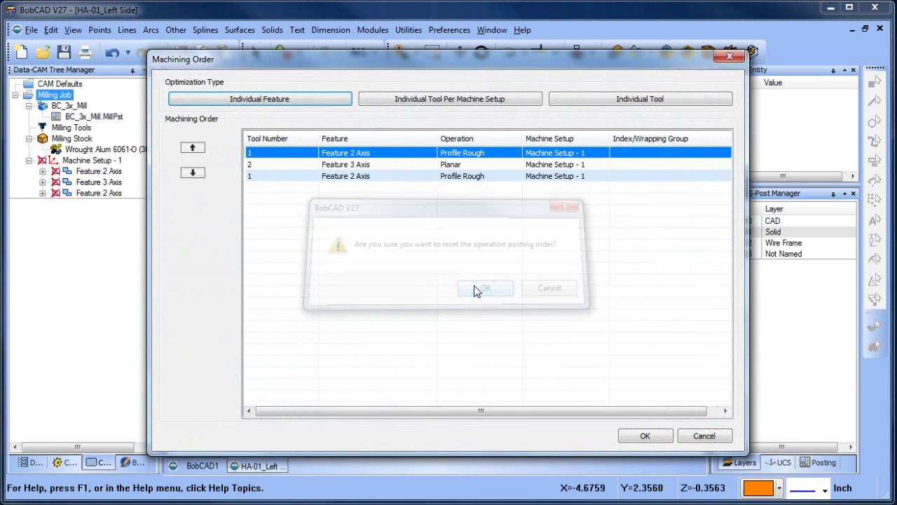
left_click(644, 436)
left_click(119, 194)
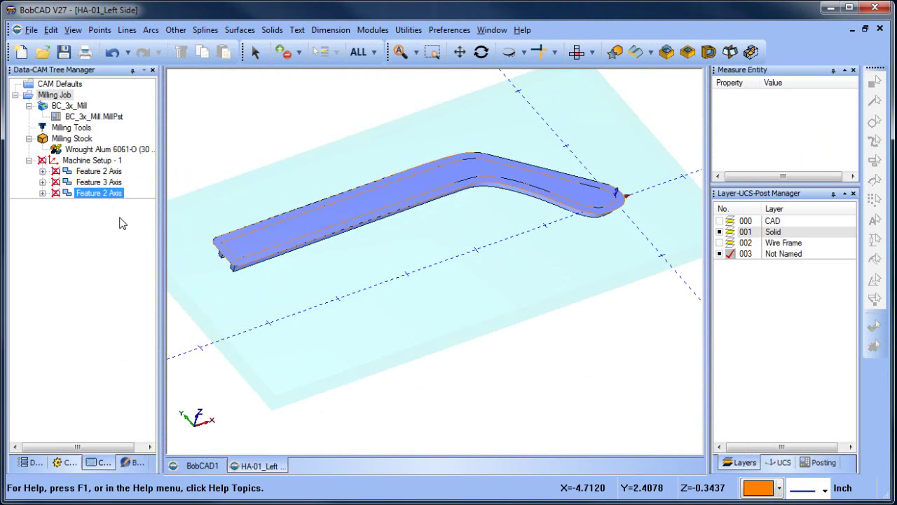
Simulate the milling job in its current order, inspect the machined arm pocket from another angle, and exit the simulation.
left_click(372, 29)
left_click(393, 121)
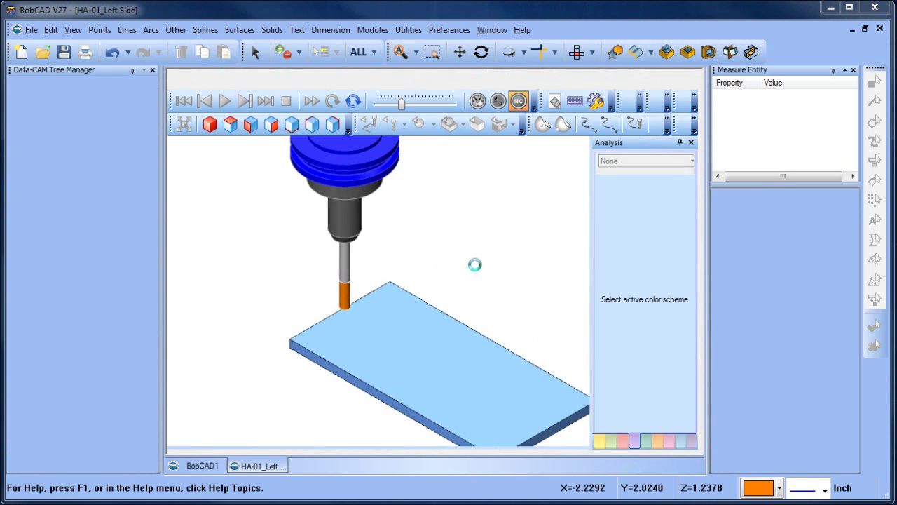
left_click(225, 102)
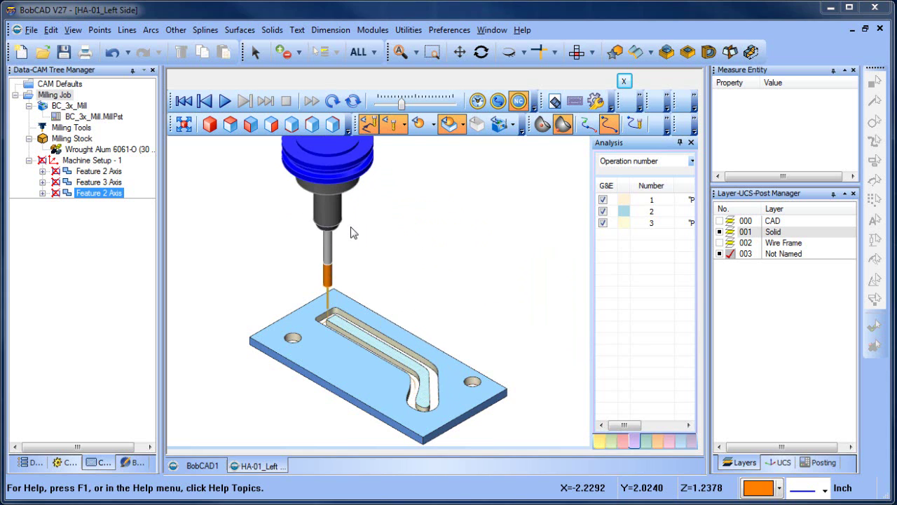
middle_click_drag(327, 368, 371, 337)
scroll(365, 336, "down", 1)
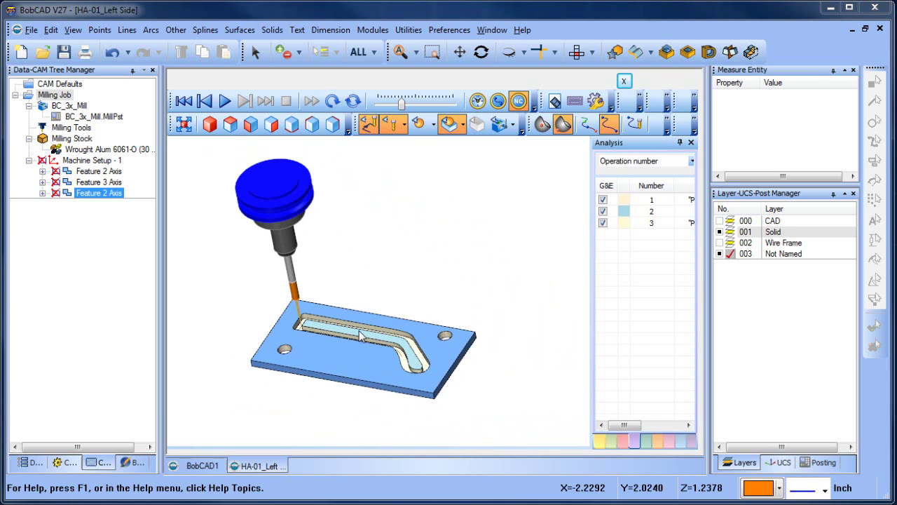
left_click(625, 82)
Move the first Feature 2 Axis to the end of Machine Setup - 1 so that Feature 3 Axis is machined first.
left_click(86, 182)
left_click(82, 173)
left_click_drag(82, 175, 89, 196)
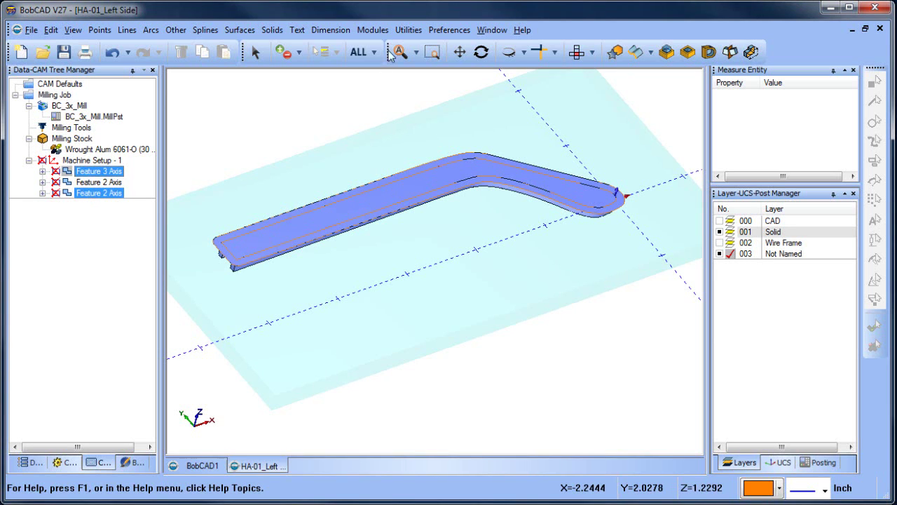
Run the milling simulation with Feature 3 Axis as the first operation.
left_click(372, 29)
left_click(397, 121)
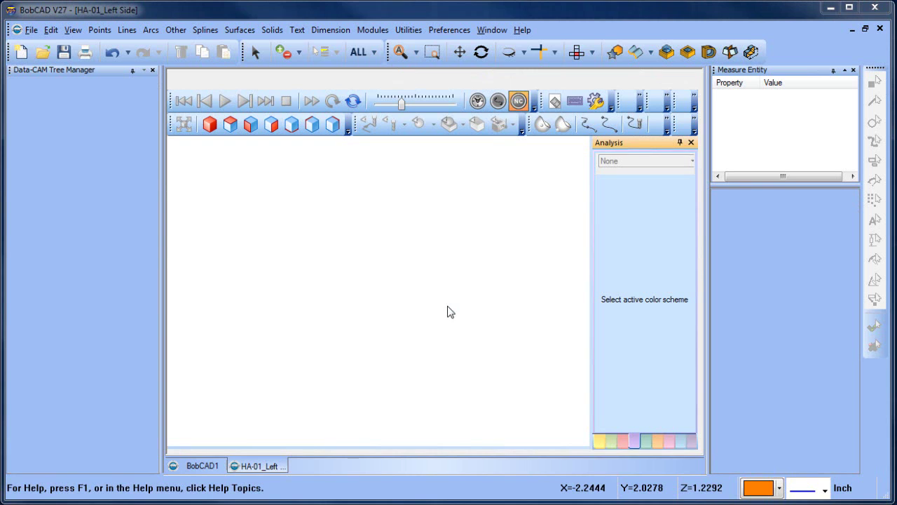
left_click(224, 103)
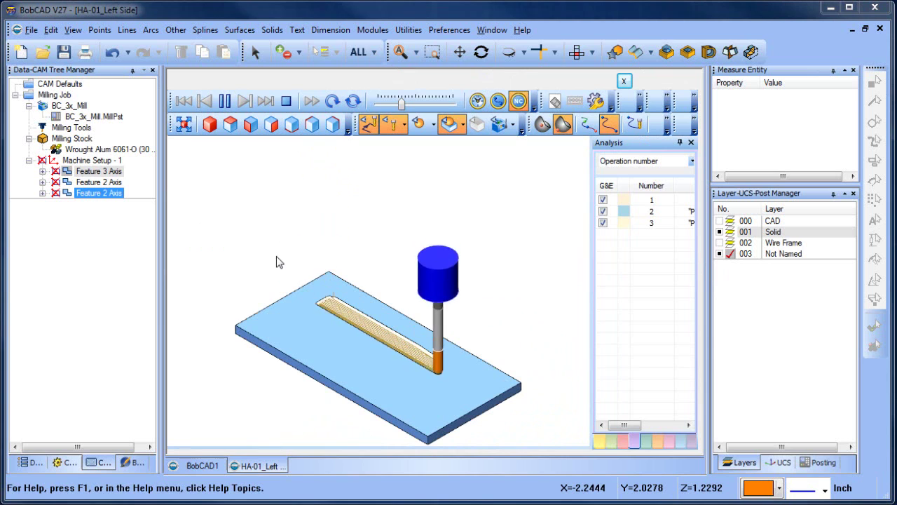